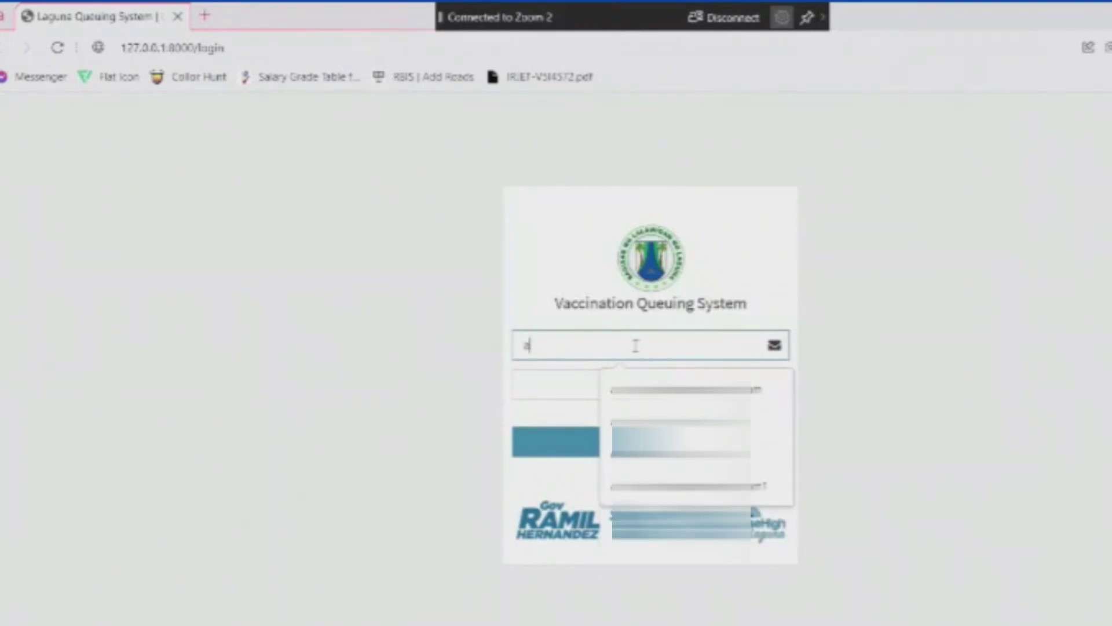
Step: Log in as the administrator with the saved e-mail and account password, then check the user menu
{"action": "key", "text": "Down"}
{"action": "key", "text": "Return"}
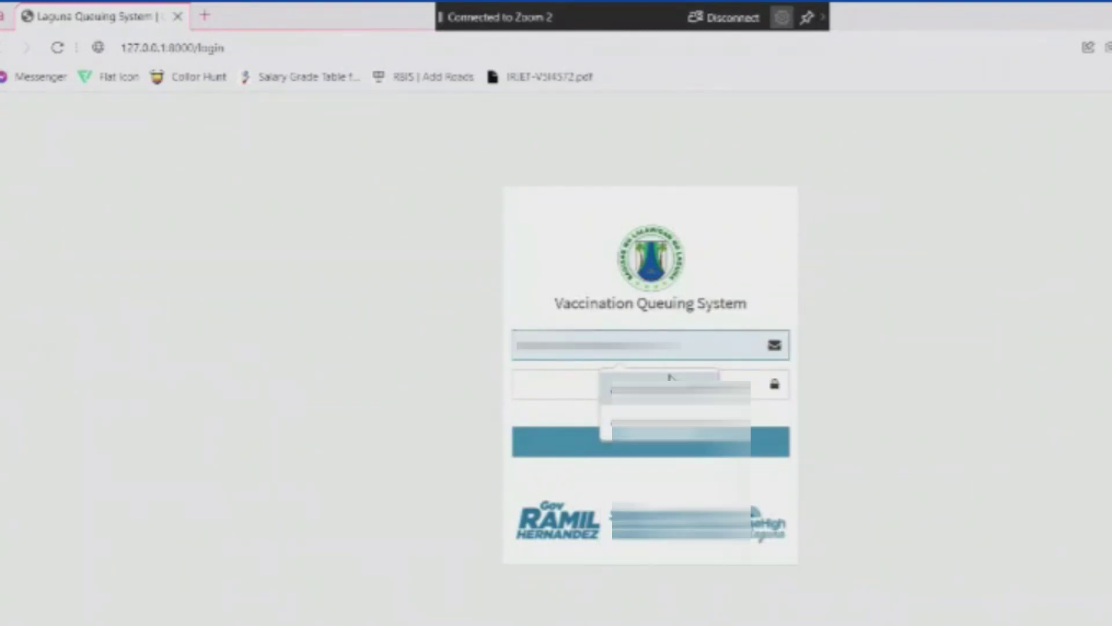
{"action": "left_click", "coordinate": [596, 144]}
{"action": "left_click", "coordinate": [587, 394]}
{"action": "type", "text": "••••••••"}
{"action": "key", "text": "Return"}
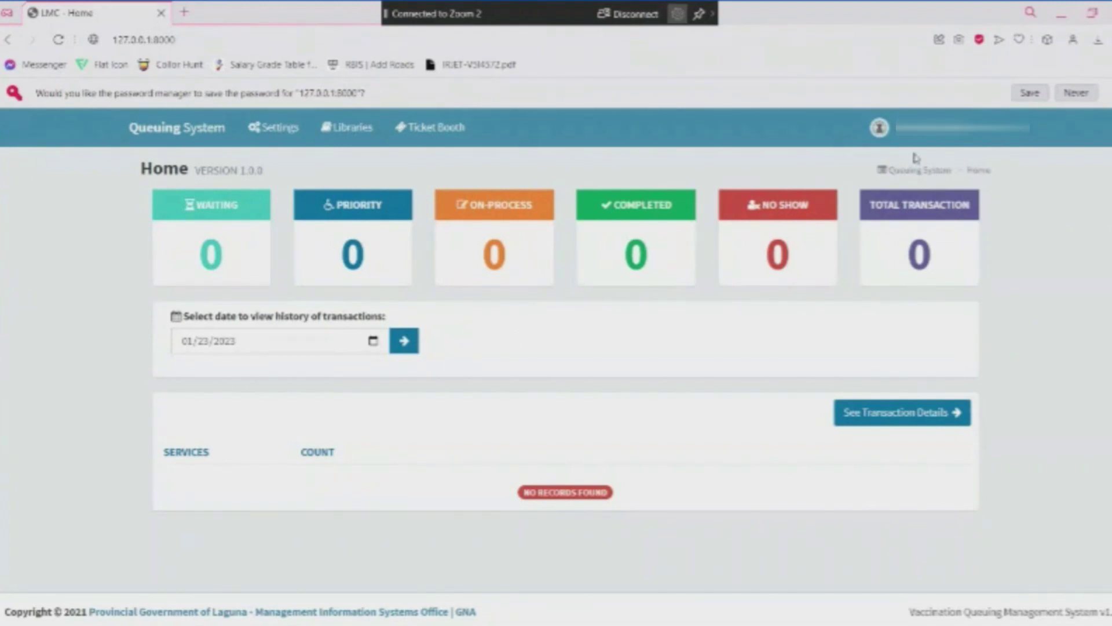
{"action": "left_click", "coordinate": [900, 139]}
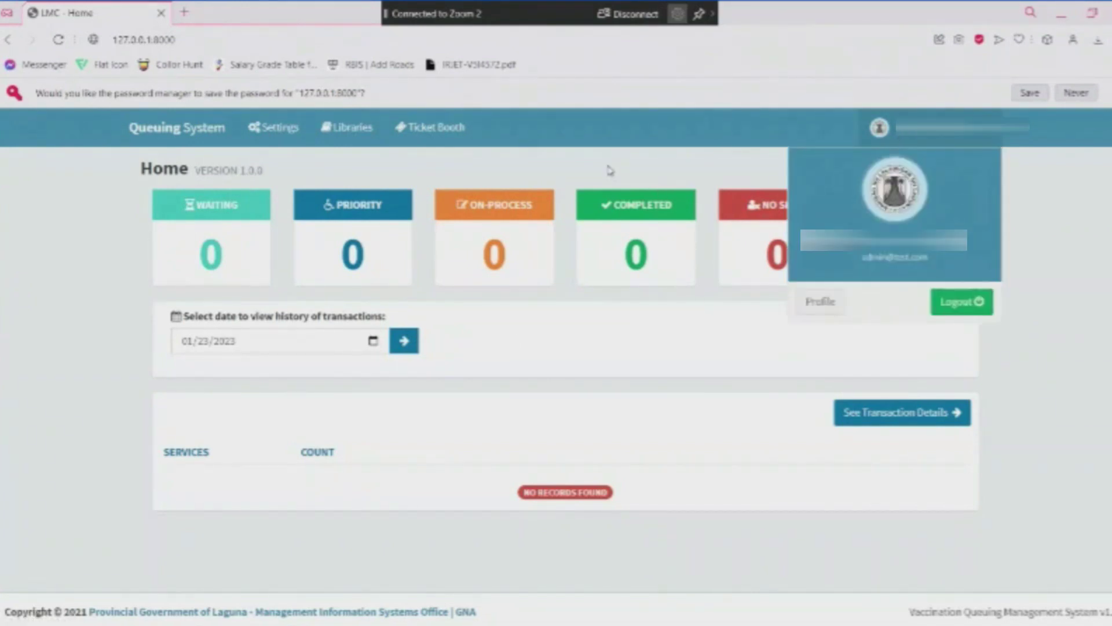
{"action": "left_click", "coordinate": [611, 170]}
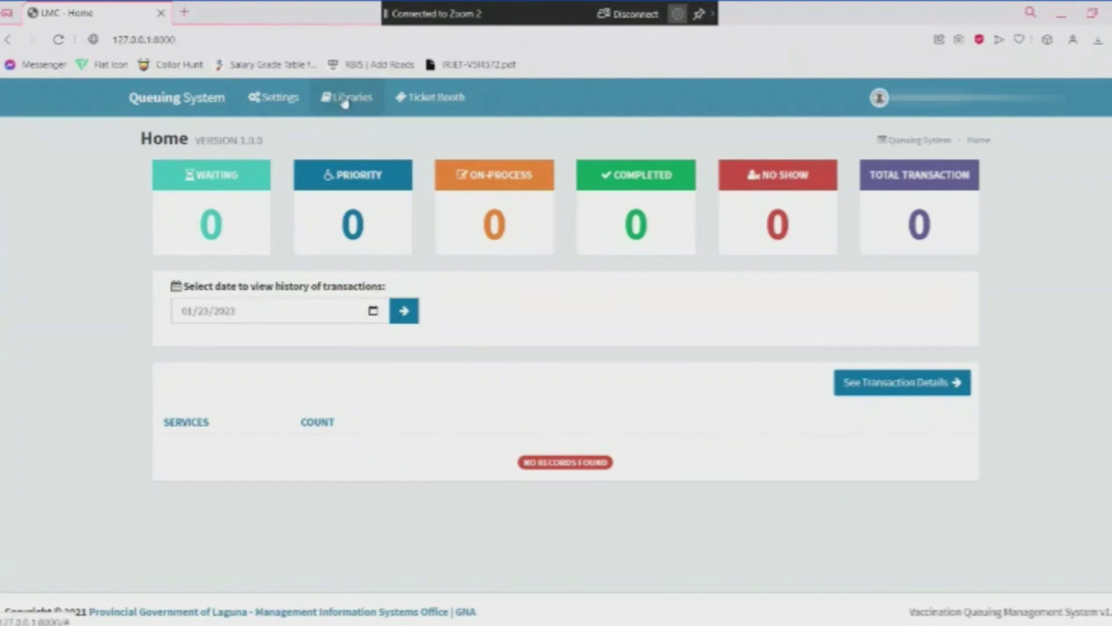
Step: On the Videos page, test-play videos/video_2.mp4 and then stop the playback
{"action": "left_click", "coordinate": [288, 100]}
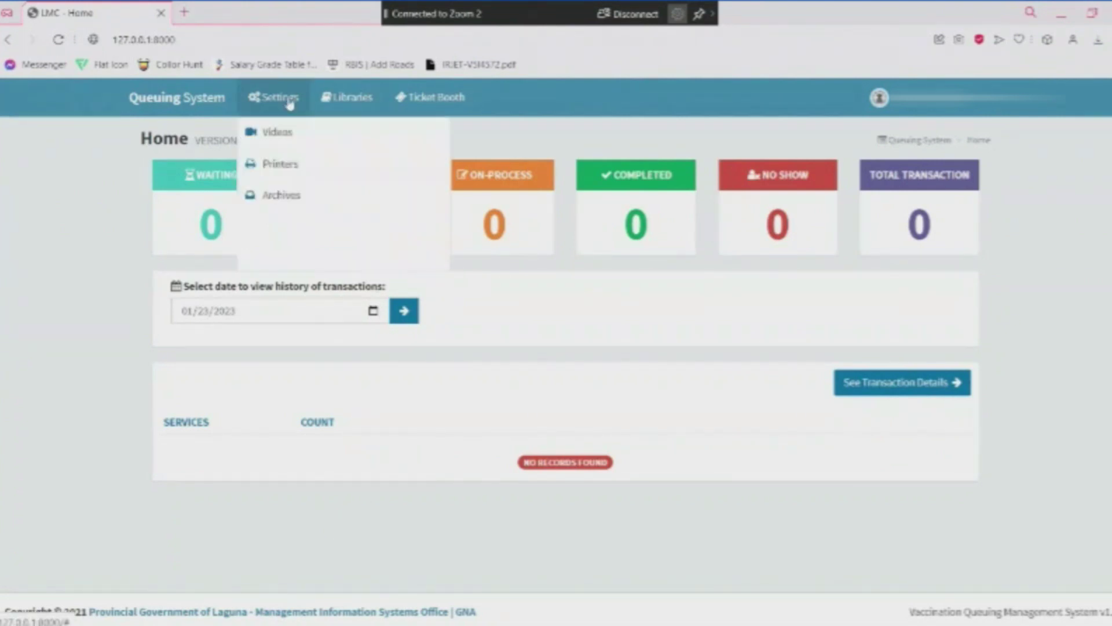
{"action": "left_click", "coordinate": [278, 133]}
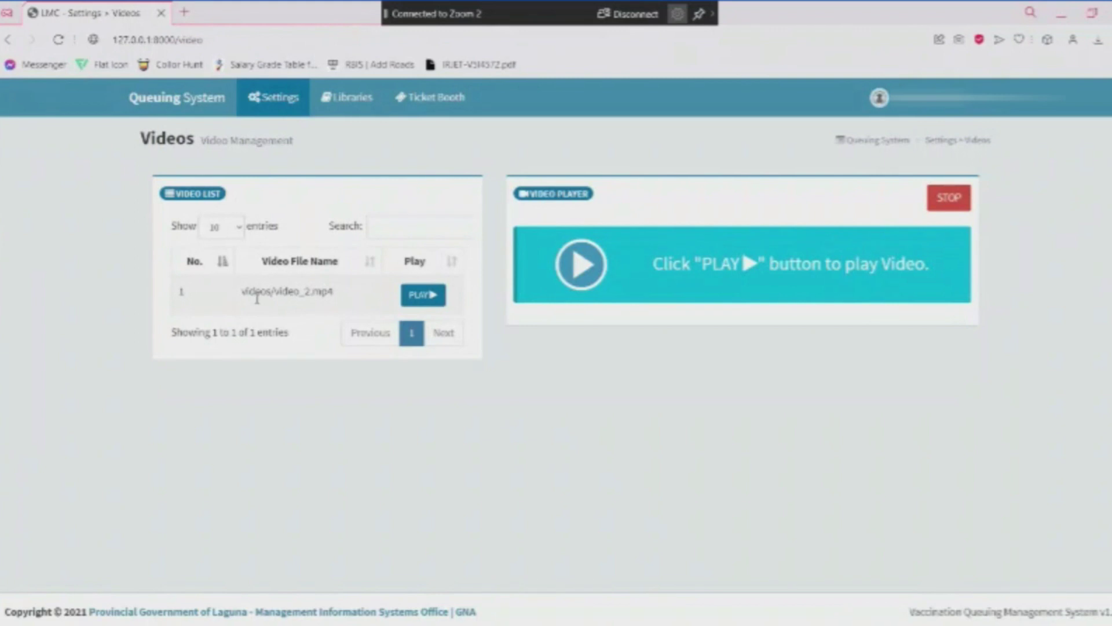
{"action": "left_click_drag", "start_coordinate": [255, 296], "coordinate": [339, 303]}
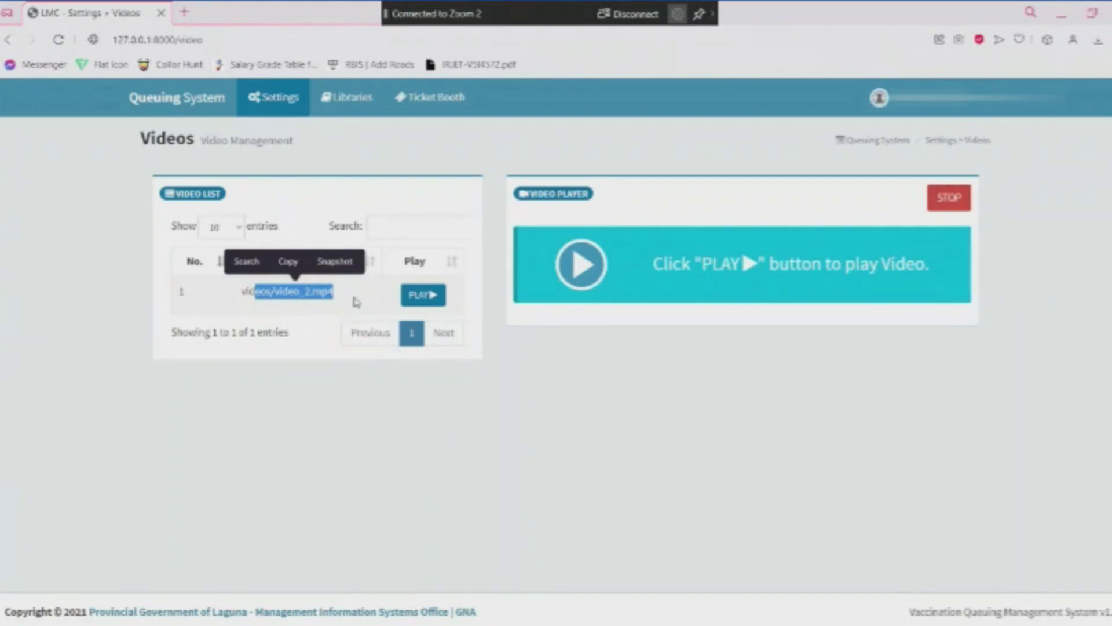
{"action": "left_click", "coordinate": [357, 301]}
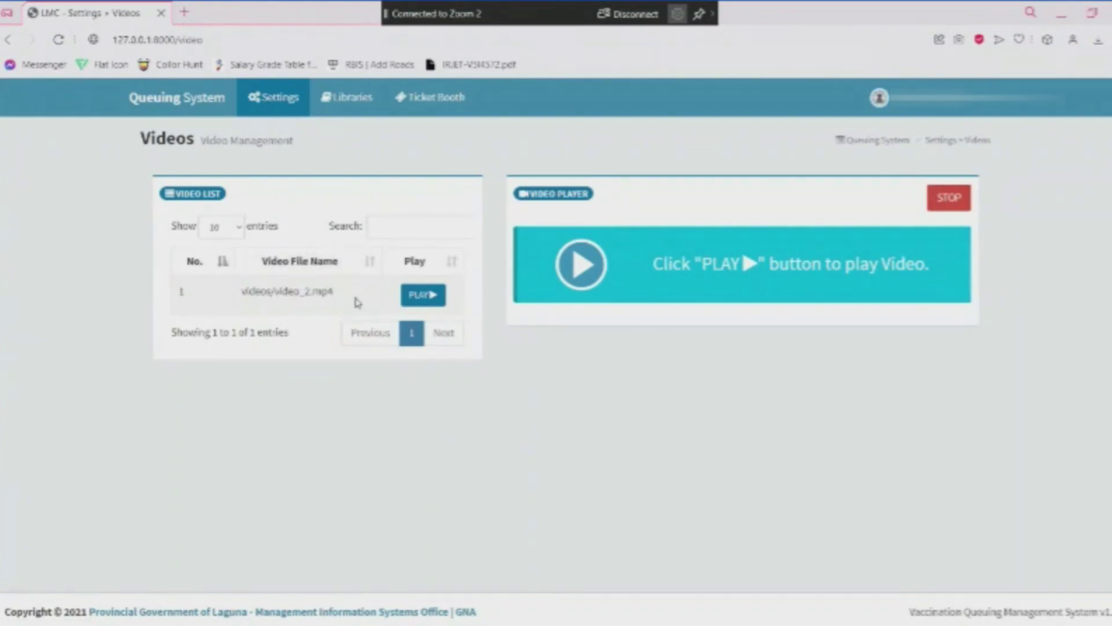
{"action": "left_click", "coordinate": [423, 295]}
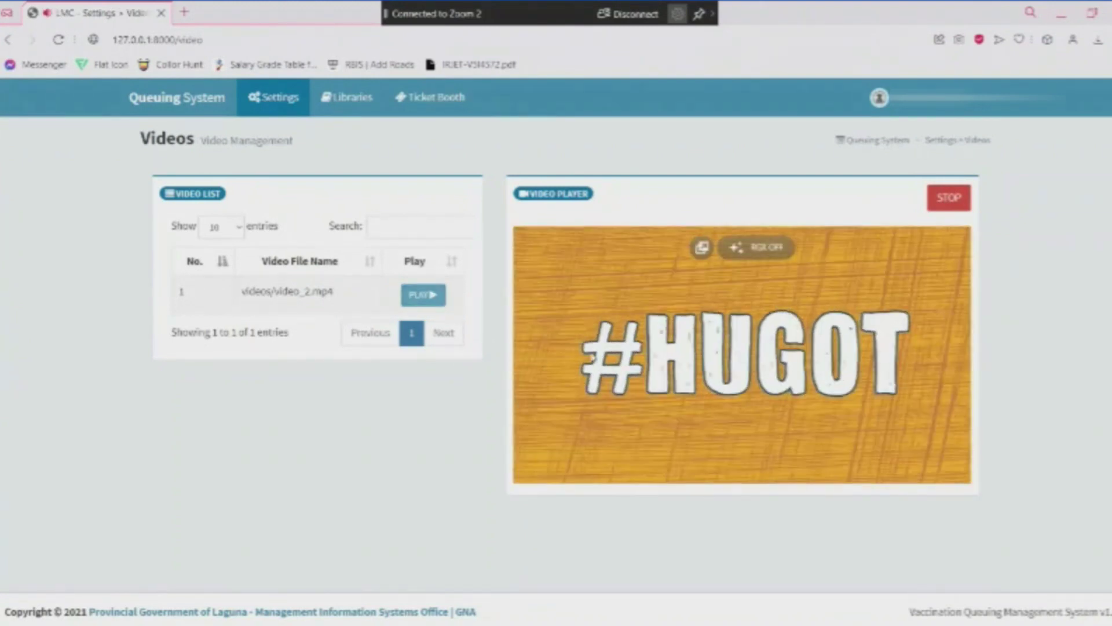
{"action": "left_click", "coordinate": [948, 199]}
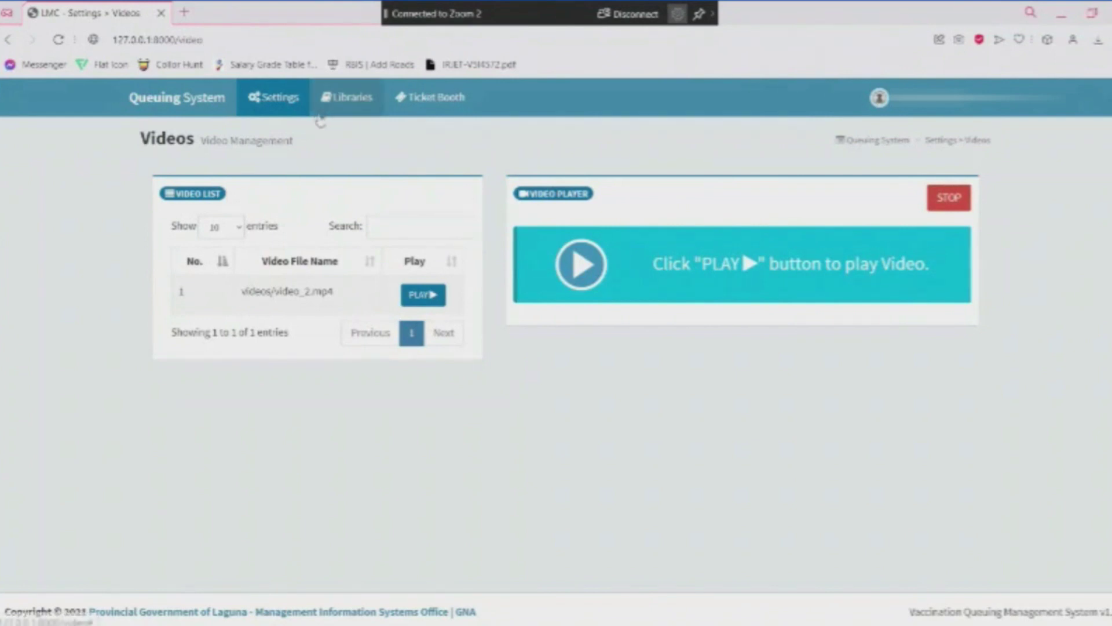
Step: Check the empty Printers list, then view the Archive : Users page with no archived users
{"action": "left_click", "coordinate": [282, 98]}
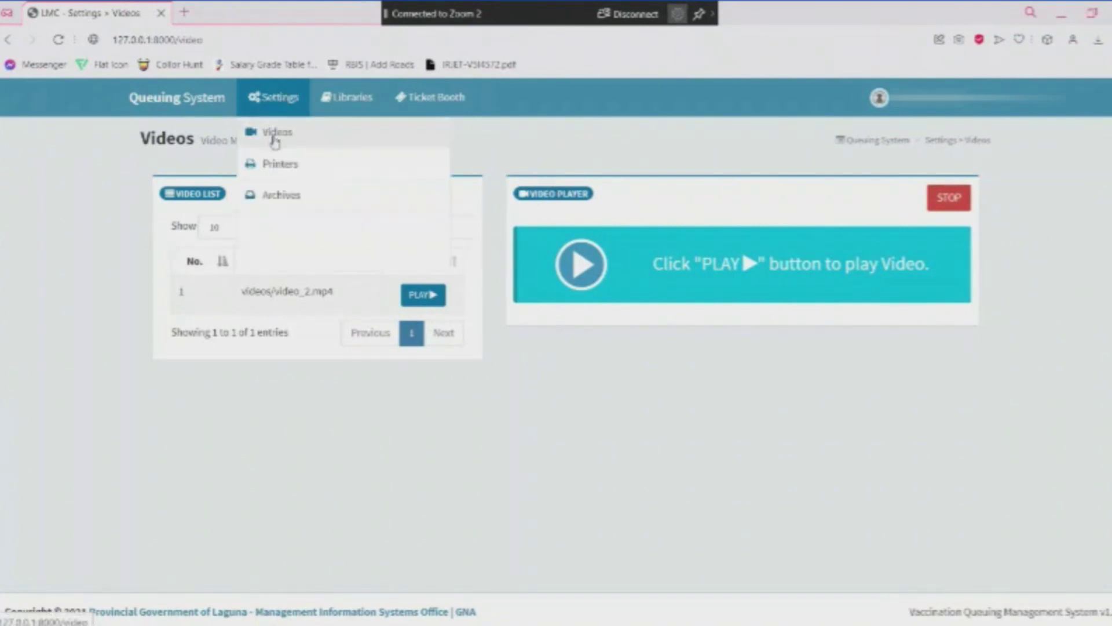
{"action": "left_click", "coordinate": [285, 163]}
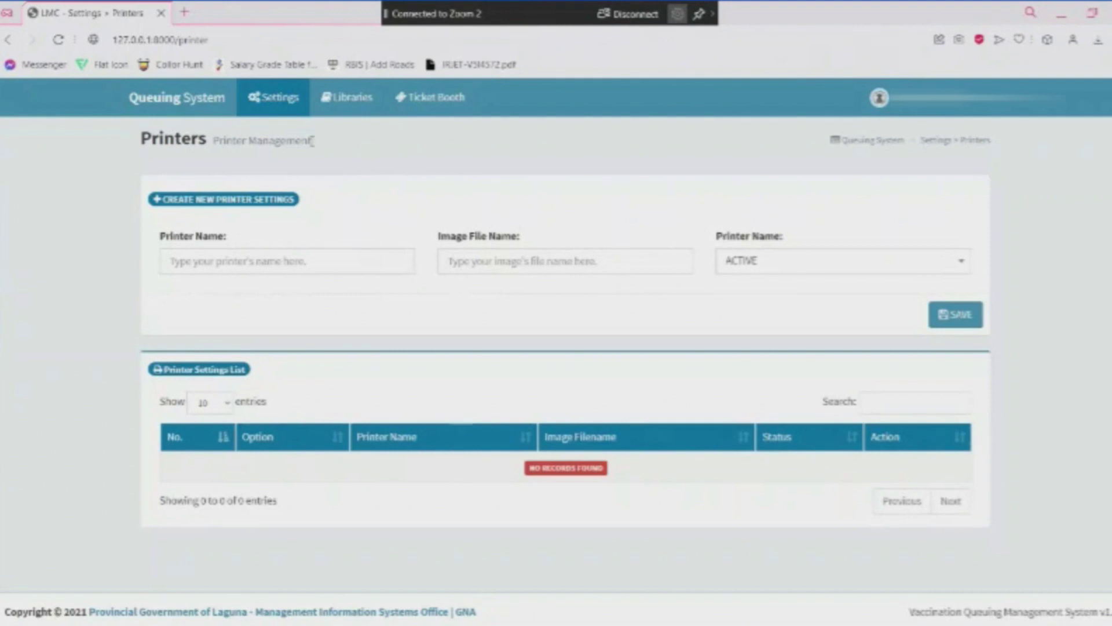
{"action": "left_click", "coordinate": [284, 111]}
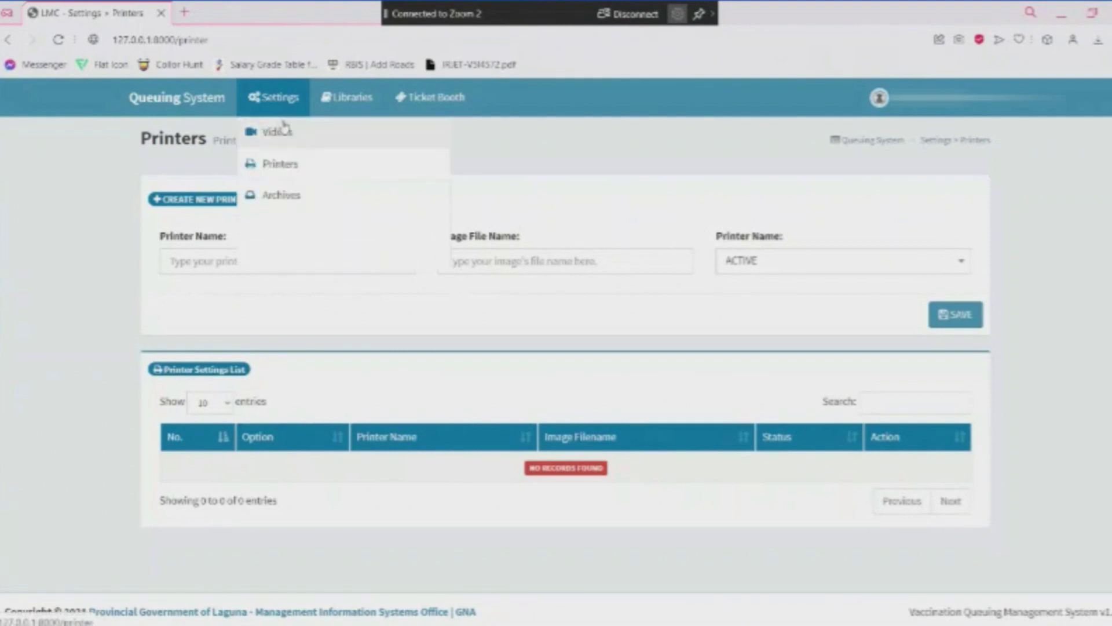
{"action": "left_click", "coordinate": [290, 196]}
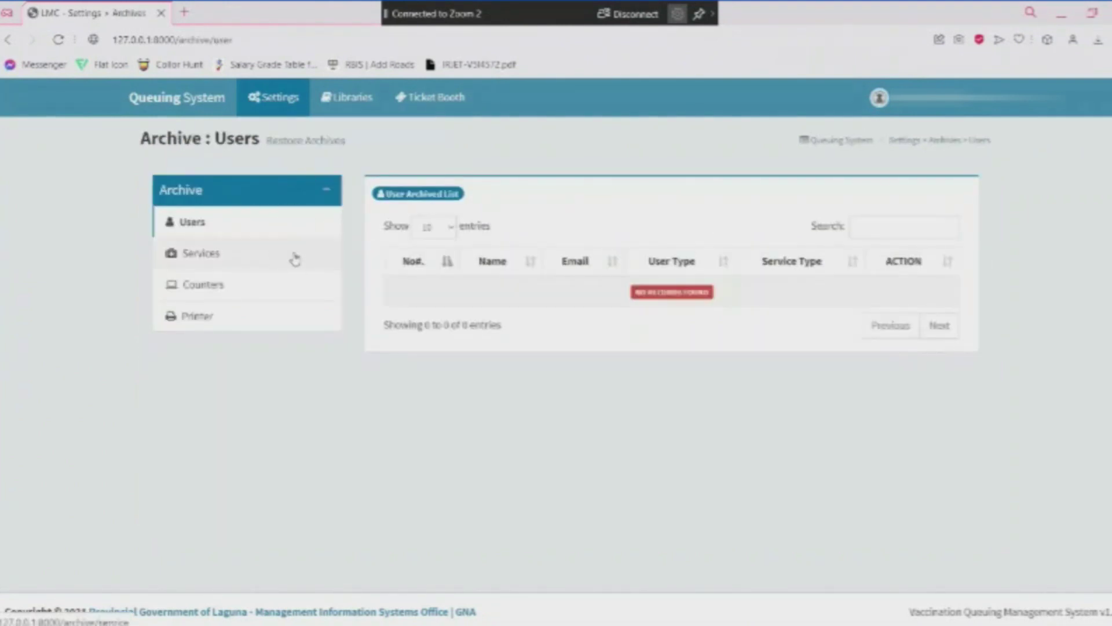
{"action": "left_click", "coordinate": [346, 100]}
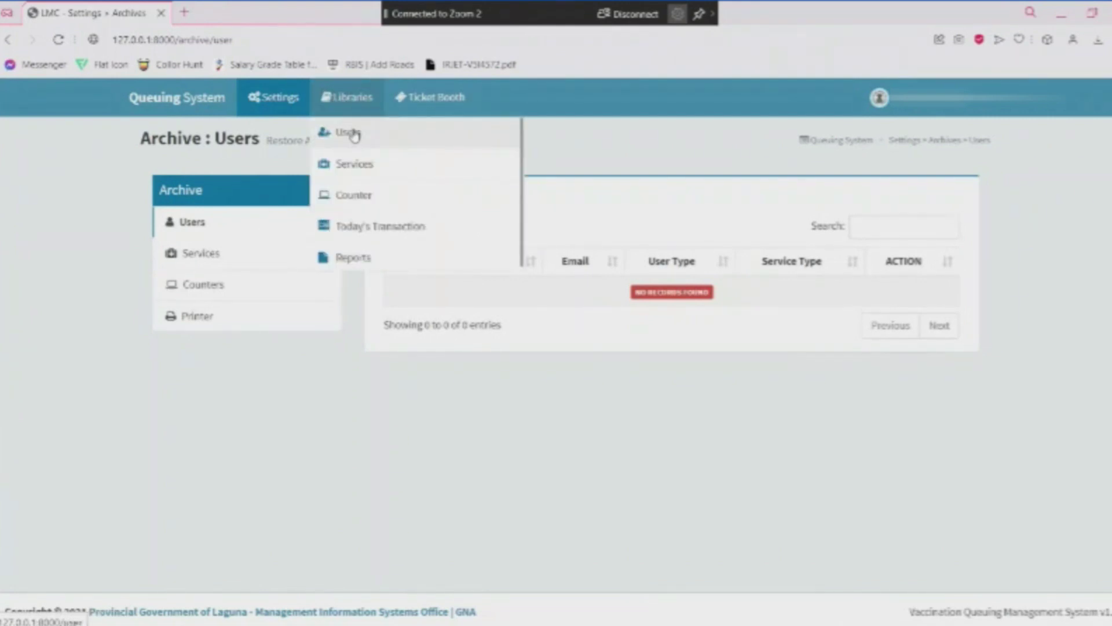
Step: Open the Users account page in full-screen view and reload it
{"action": "left_click", "coordinate": [353, 134]}
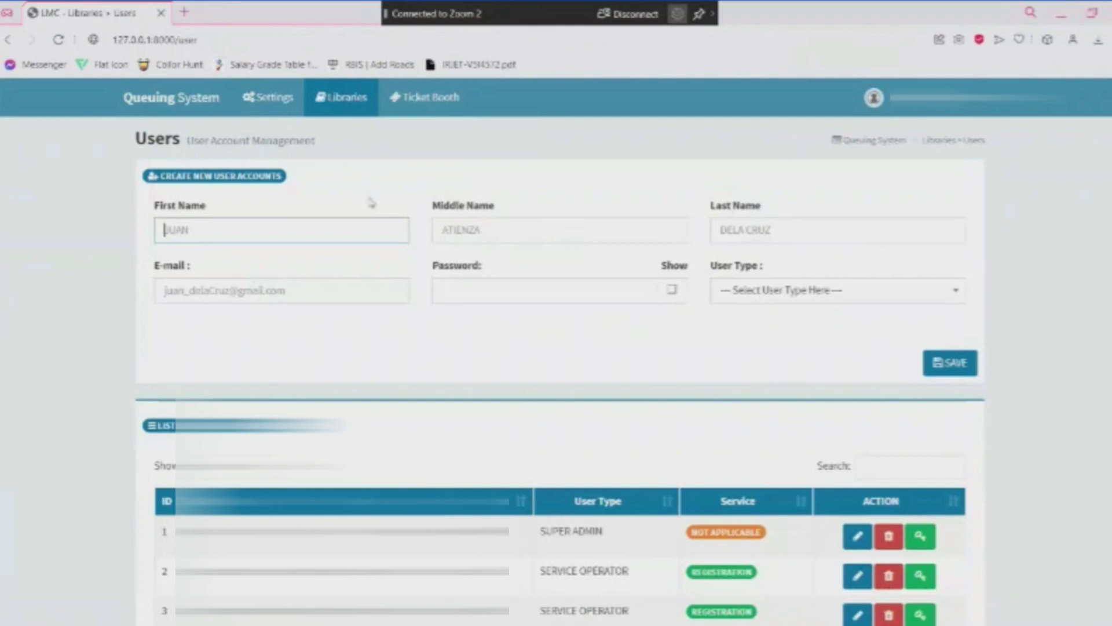
{"action": "scroll", "coordinate": [394, 214], "scroll_direction": "down", "scroll_amount": 2}
{"action": "scroll", "coordinate": [397, 217], "scroll_direction": "up", "scroll_amount": 2}
{"action": "key", "text": "F11"}
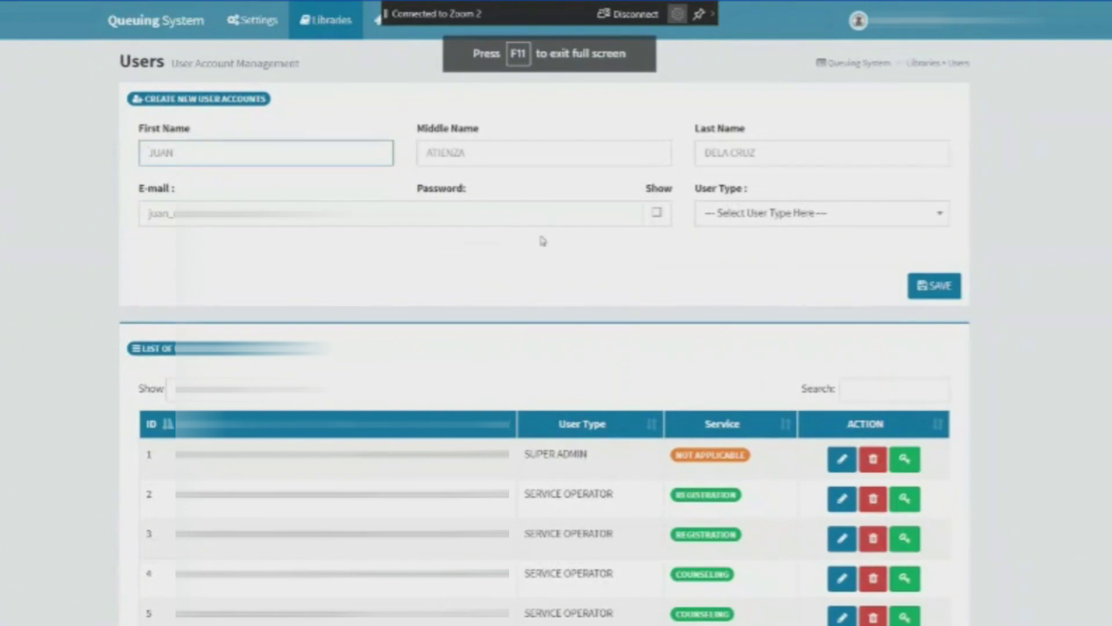
{"action": "left_click", "coordinate": [514, 153]}
{"action": "left_click", "coordinate": [326, 26]}
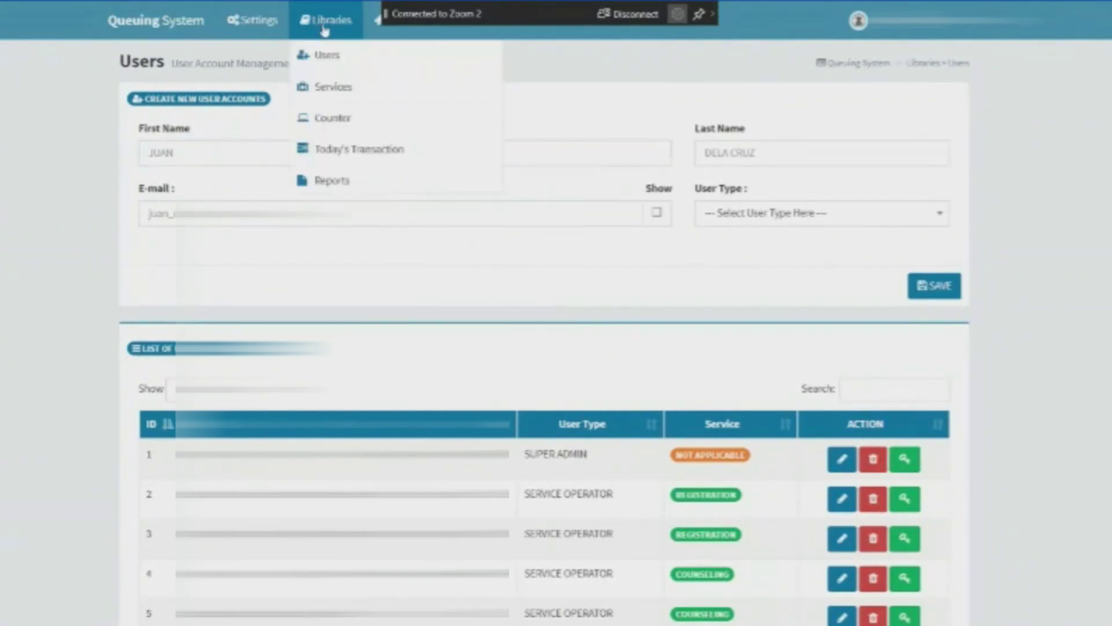
{"action": "left_click", "coordinate": [520, 332]}
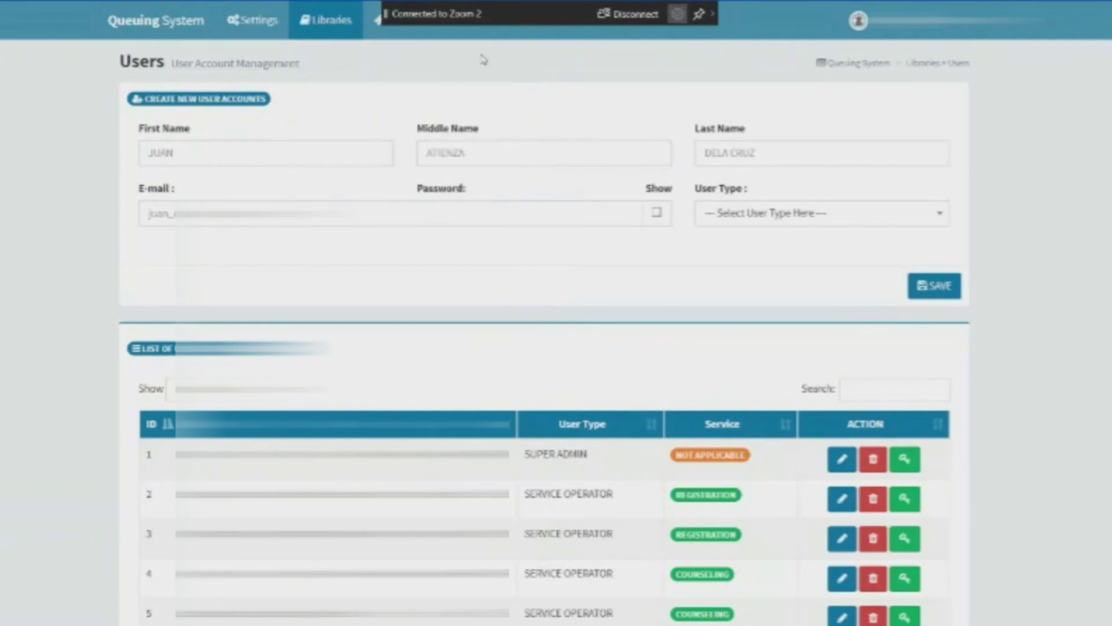
{"action": "left_click", "coordinate": [335, 15]}
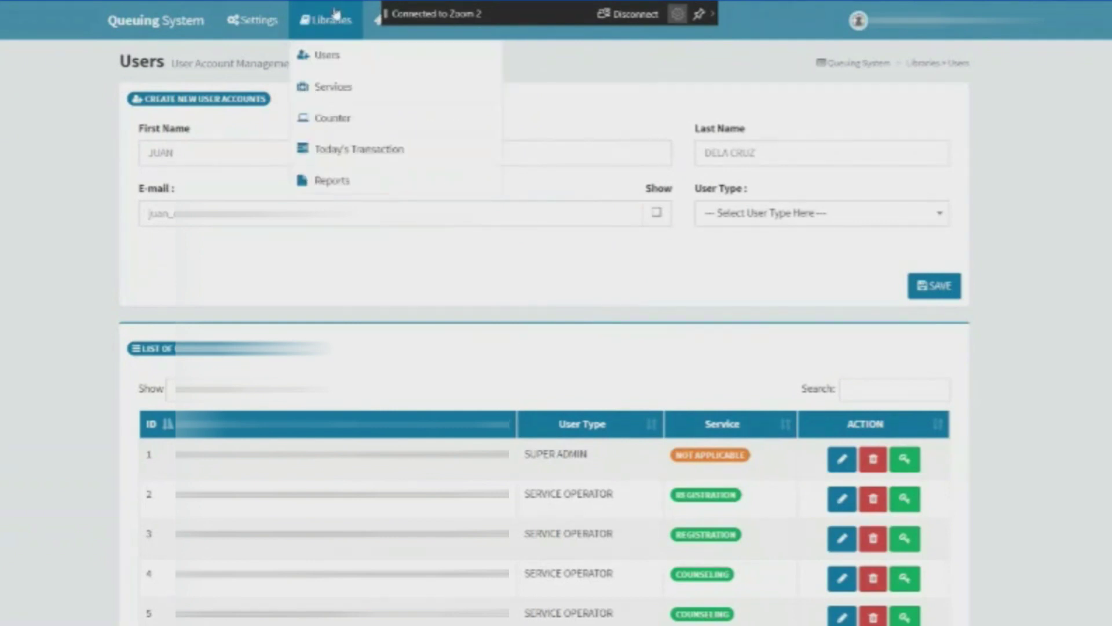
{"action": "left_click", "coordinate": [328, 56]}
Step: Scroll through the nine existing accounts and place the cursor in the new user's first-name field
{"action": "scroll", "coordinate": [672, 467], "scroll_direction": "down", "scroll_amount": 5}
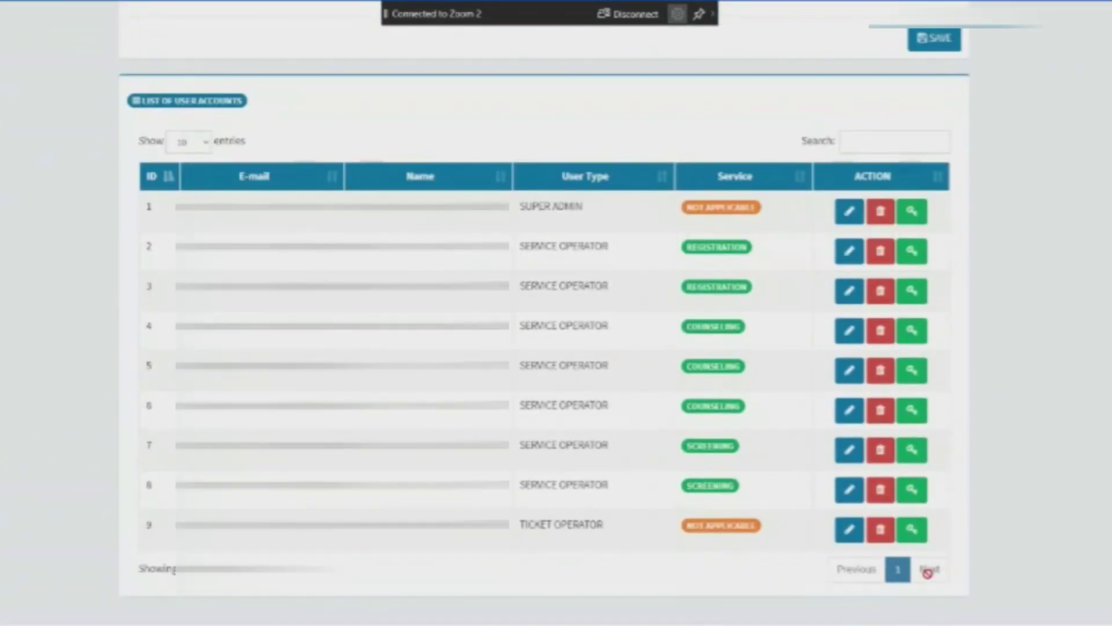
{"action": "scroll", "coordinate": [602, 441], "scroll_direction": "up", "scroll_amount": 4}
{"action": "scroll", "coordinate": [603, 442], "scroll_direction": "up", "scroll_amount": 1}
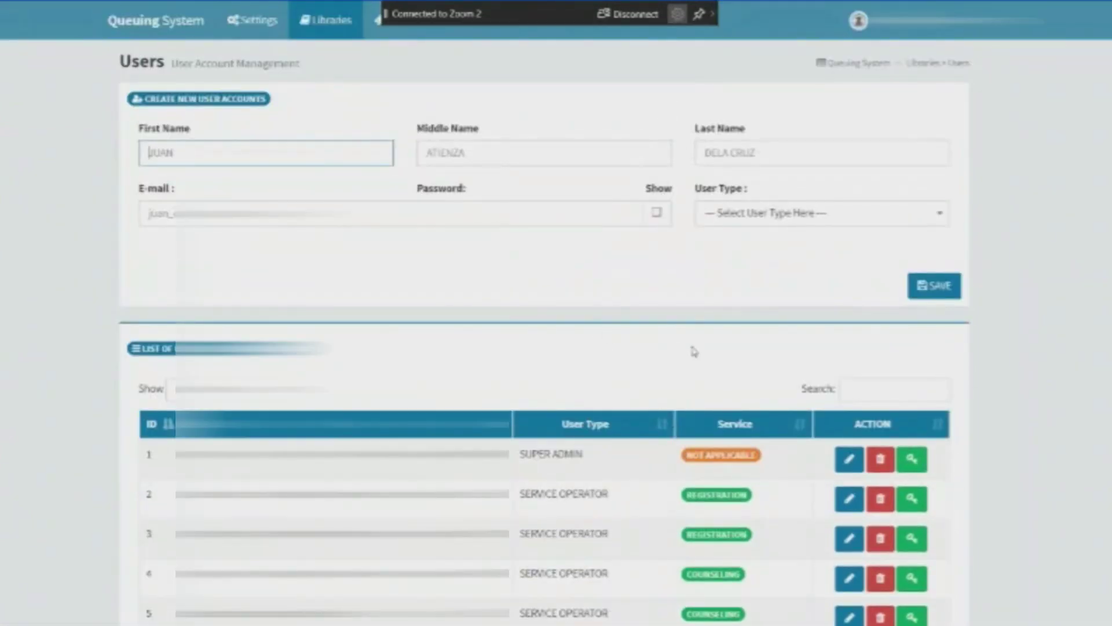
{"action": "scroll", "coordinate": [557, 348], "scroll_direction": "down", "scroll_amount": 4}
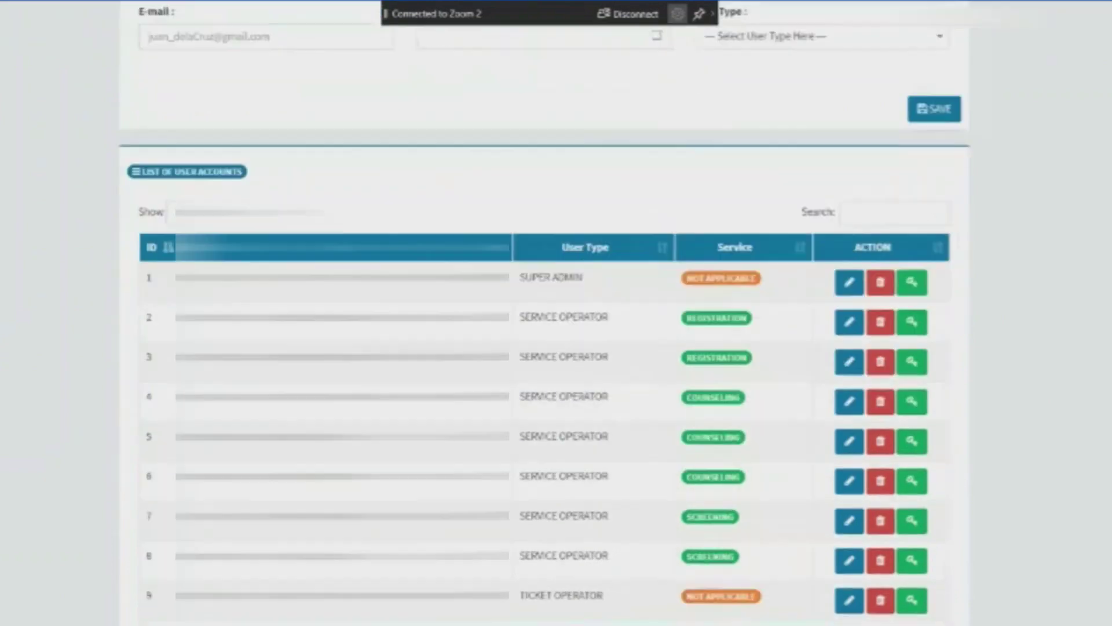
{"action": "scroll", "coordinate": [556, 347], "scroll_direction": "up", "scroll_amount": 4}
{"action": "scroll", "coordinate": [557, 348], "scroll_direction": "down", "scroll_amount": 3}
{"action": "scroll", "coordinate": [556, 348], "scroll_direction": "up", "scroll_amount": 3}
{"action": "left_click", "coordinate": [222, 160]}
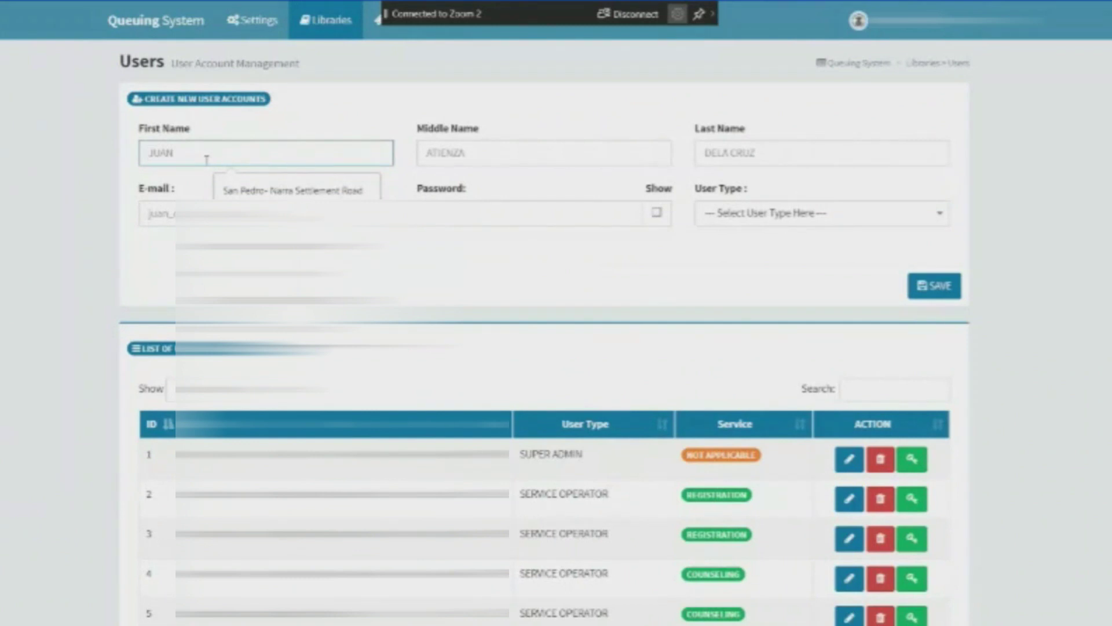
{"action": "key", "text": "Escape"}
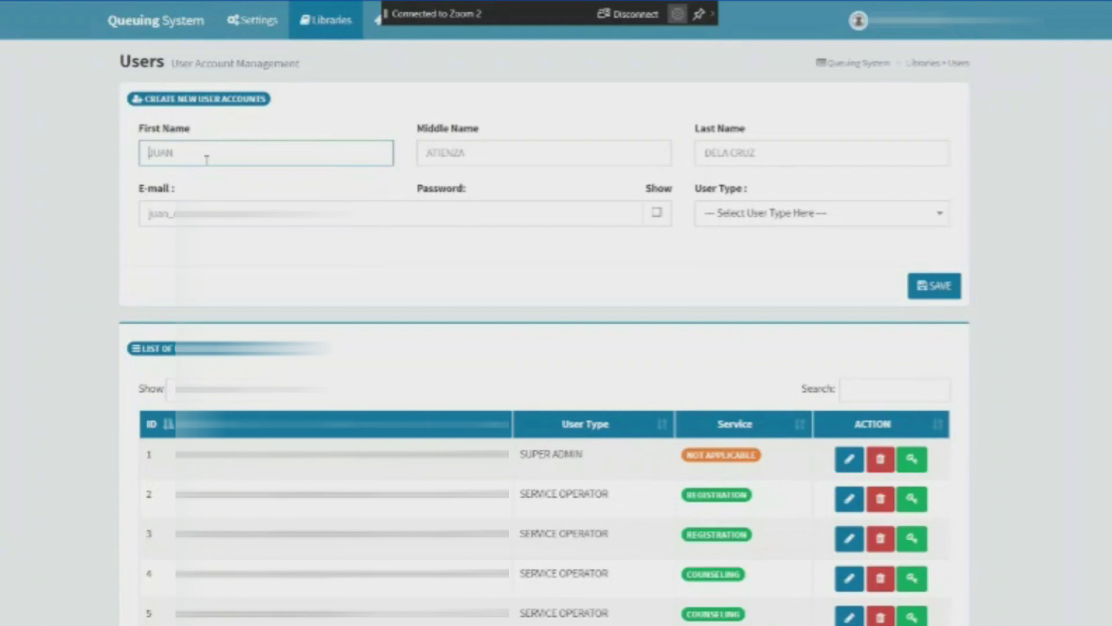
Step: Fill in the new user's first name, middle initial, last name and e-mail
{"action": "type", "text": "Maria"}
{"action": "key", "text": "Tab"}
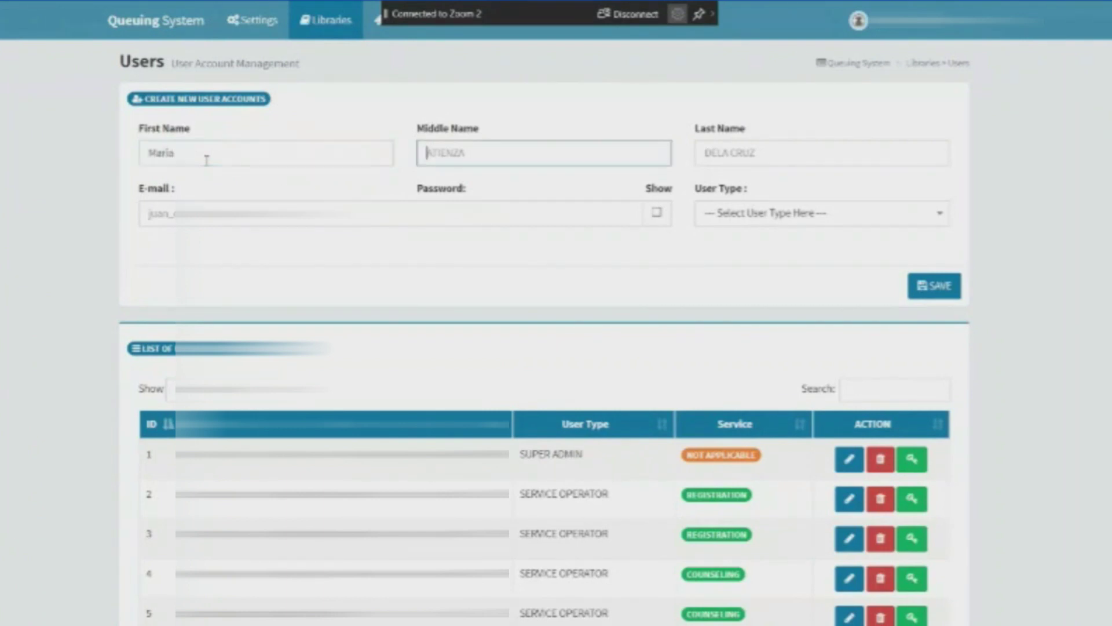
{"action": "type", "text": "M."}
{"action": "key", "text": "Tab"}
{"action": "type", "text": "R"}
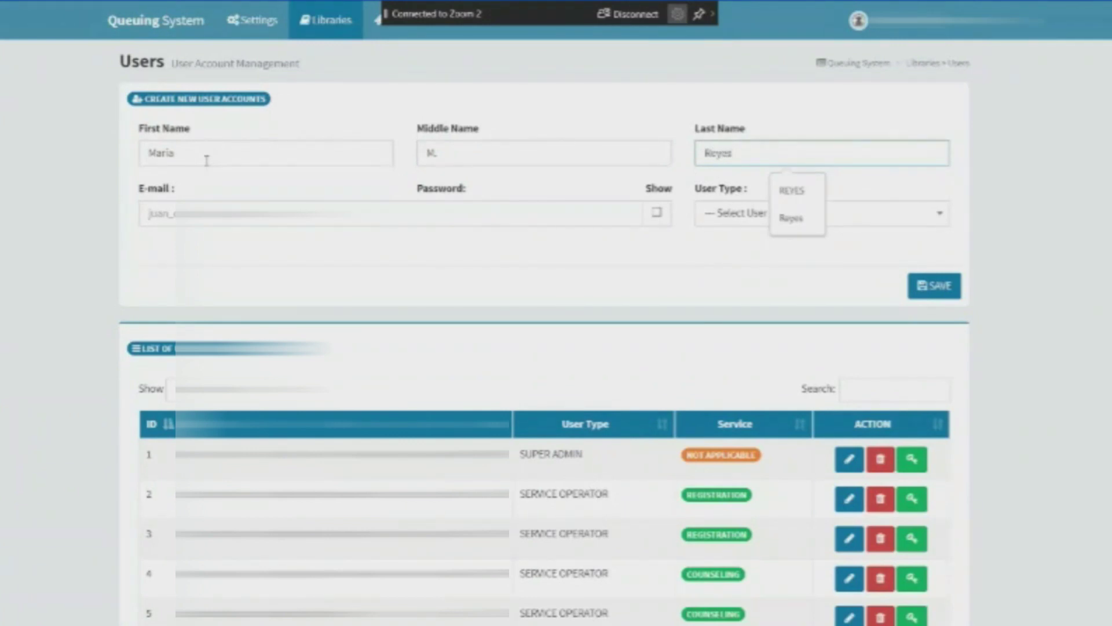
{"action": "key", "text": "Tab"}
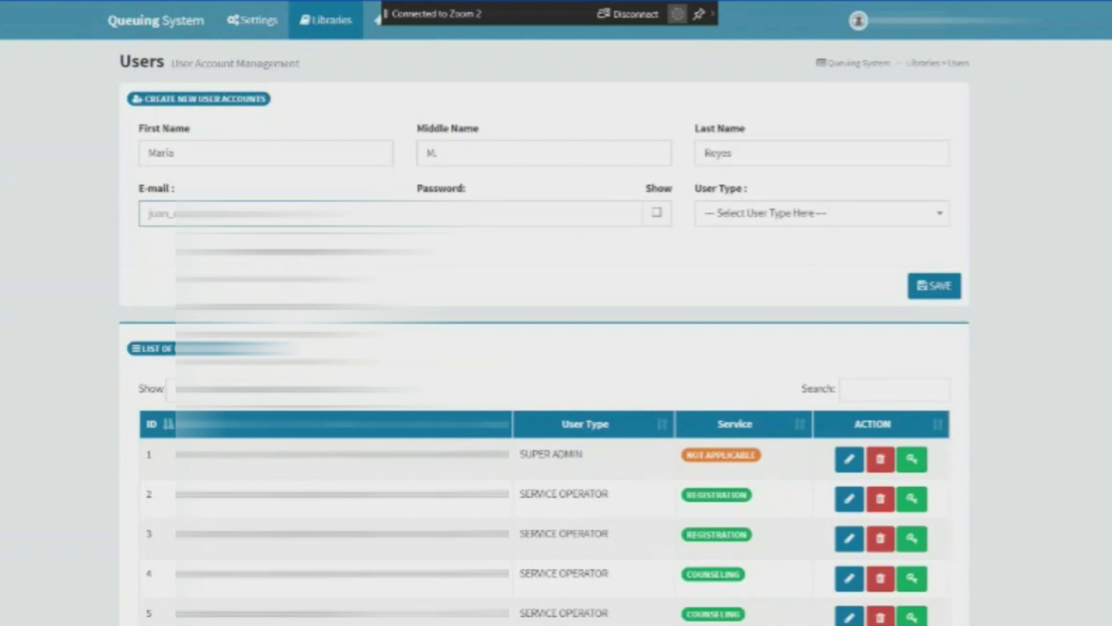
{"action": "type", "text": "maria"}
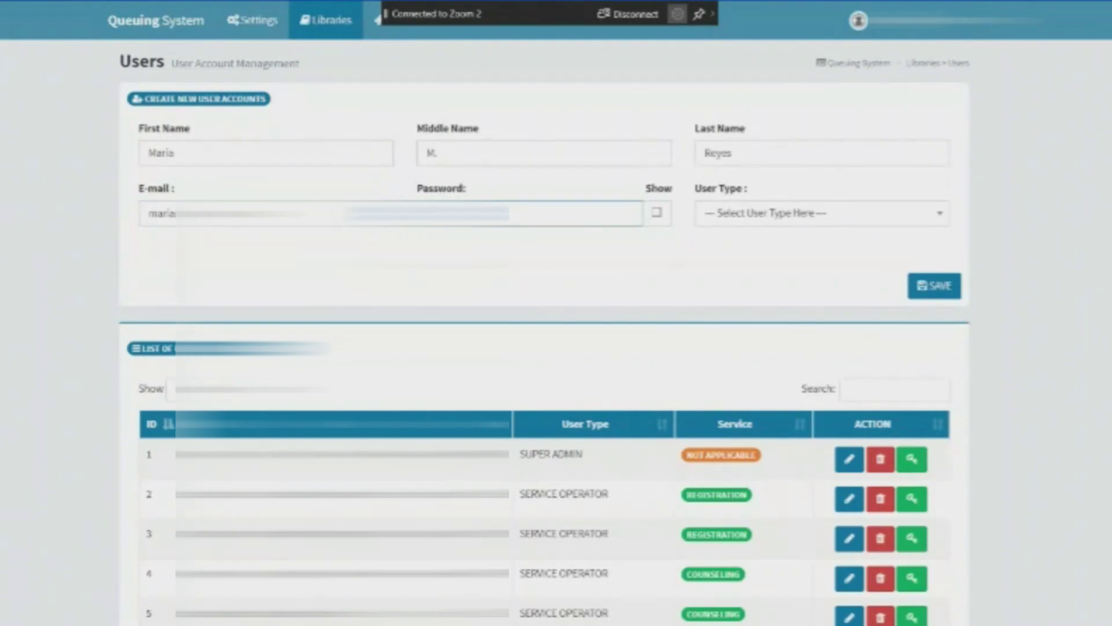
Step: Enter the account password and reveal it in plain text with the Show checkbox
{"action": "left_click", "coordinate": [657, 213]}
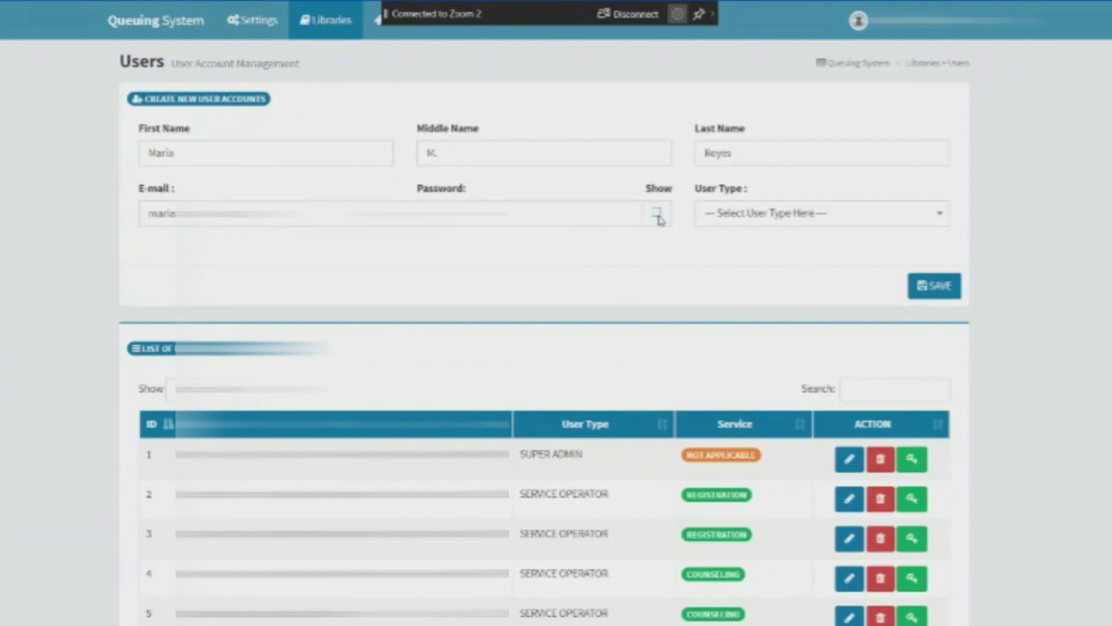
{"action": "left_click", "coordinate": [542, 220]}
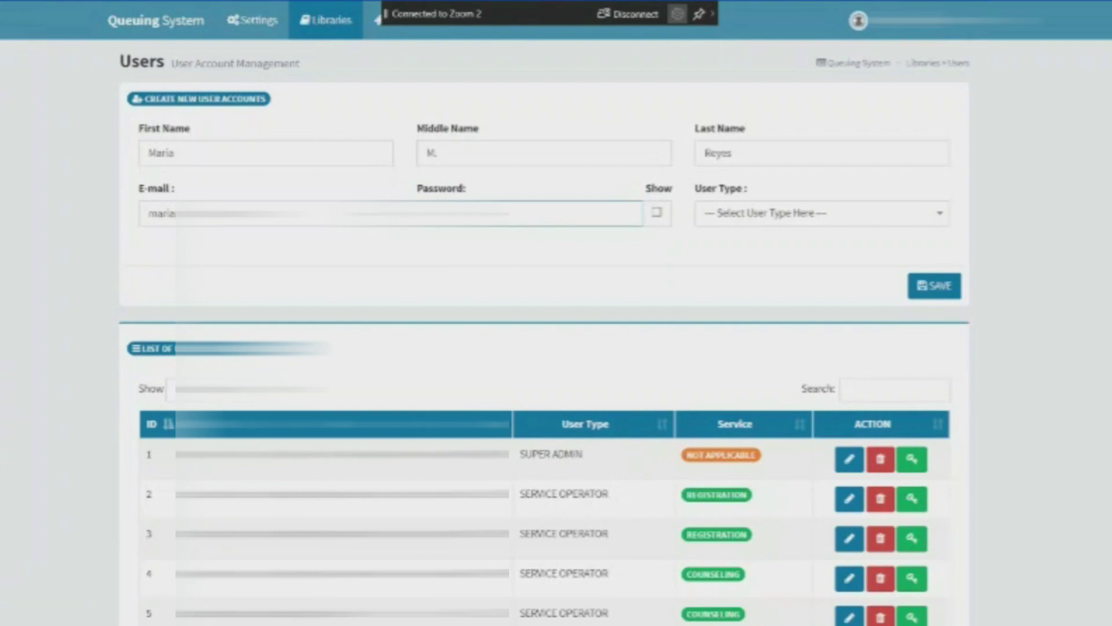
{"action": "key", "text": "ctrl+a"}
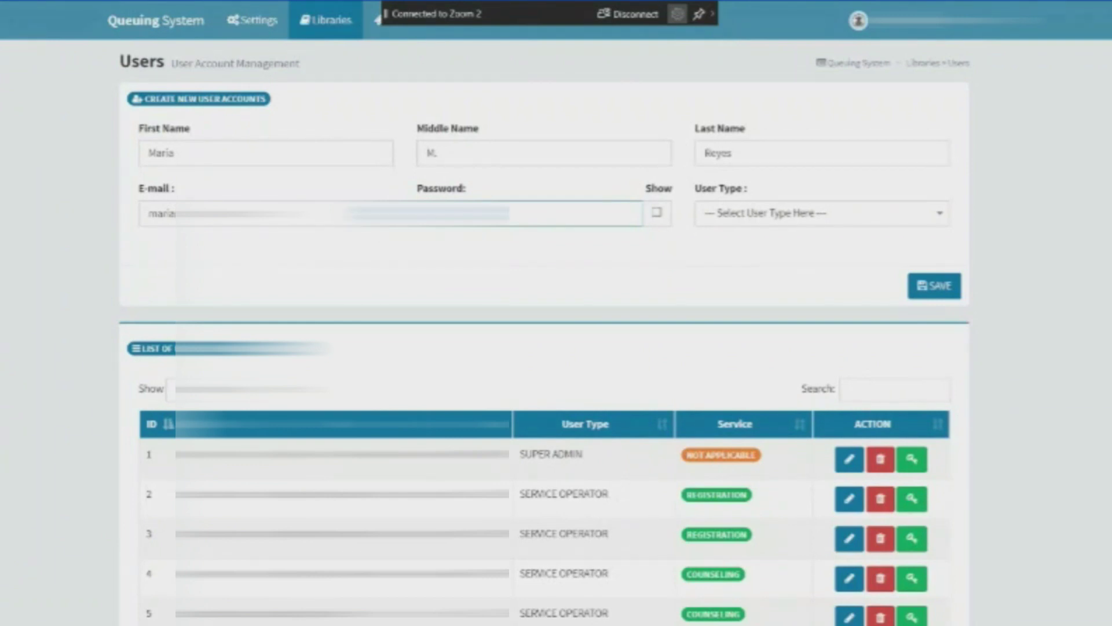
{"action": "left_click", "coordinate": [656, 216]}
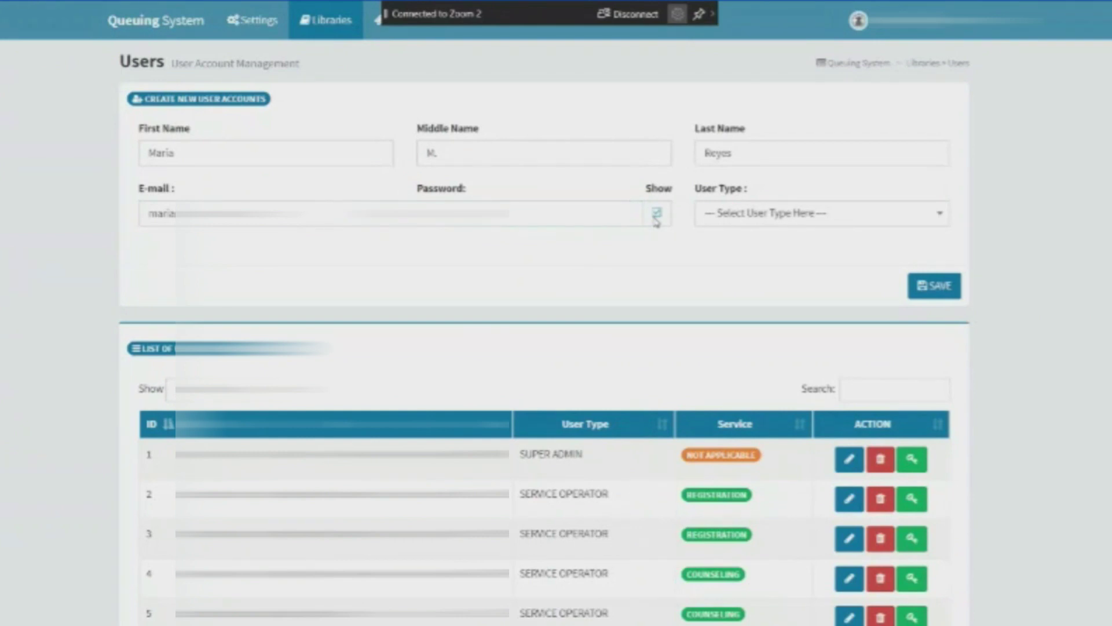
{"action": "left_click", "coordinate": [554, 215]}
{"action": "left_click_drag", "start_coordinate": [446, 214], "coordinate": [422, 214]}
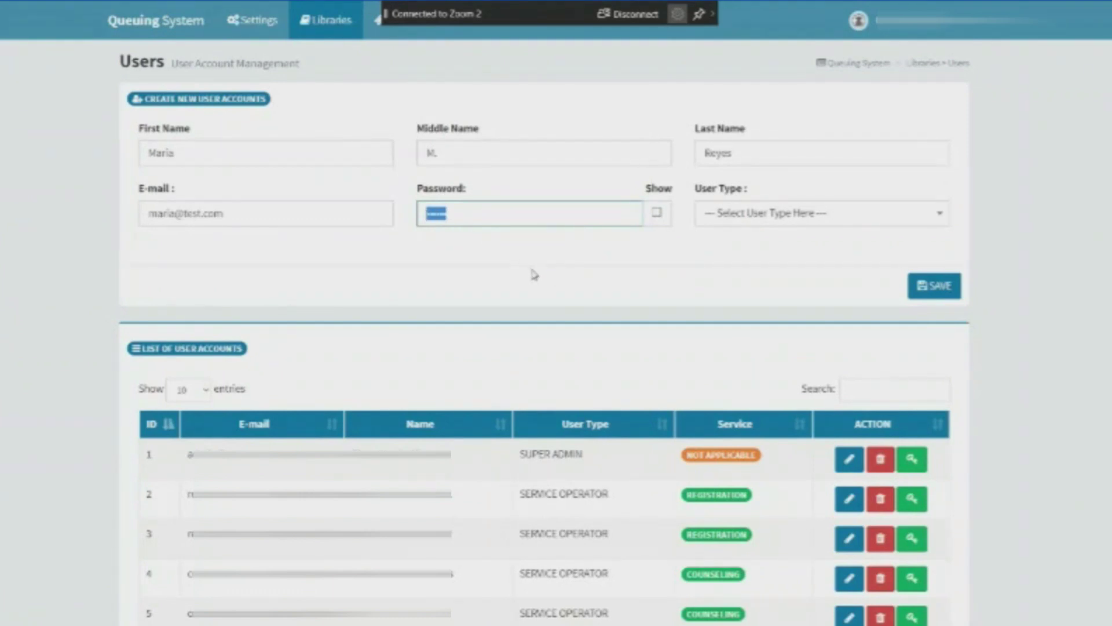
{"action": "left_click", "coordinate": [659, 216]}
{"action": "left_click", "coordinate": [658, 217]}
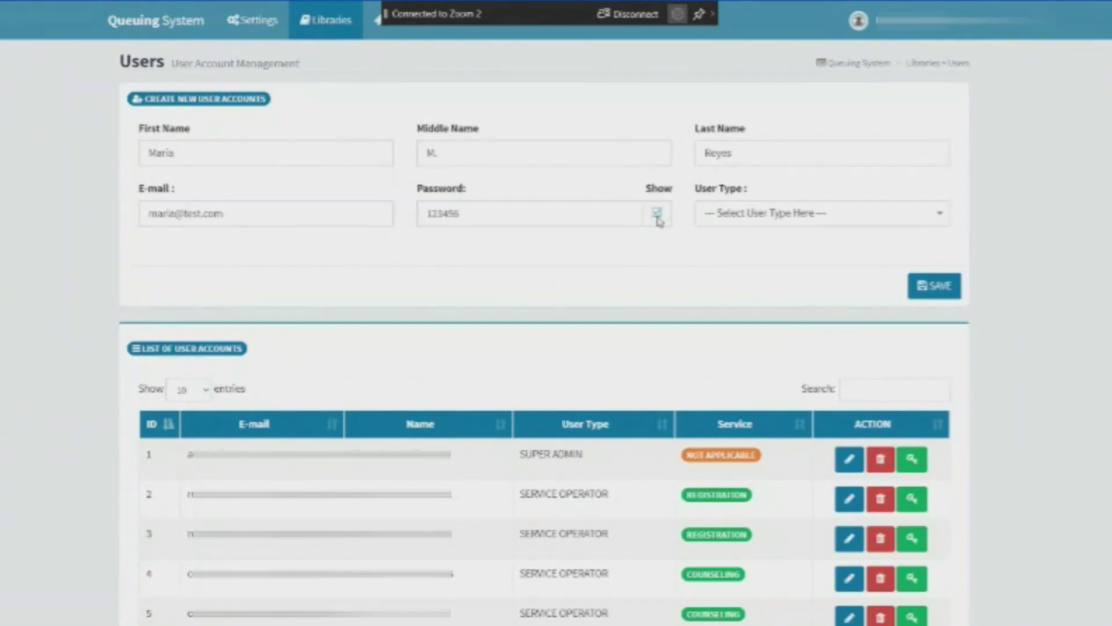
{"action": "left_click", "coordinate": [575, 217]}
{"action": "double_click", "coordinate": [576, 217]}
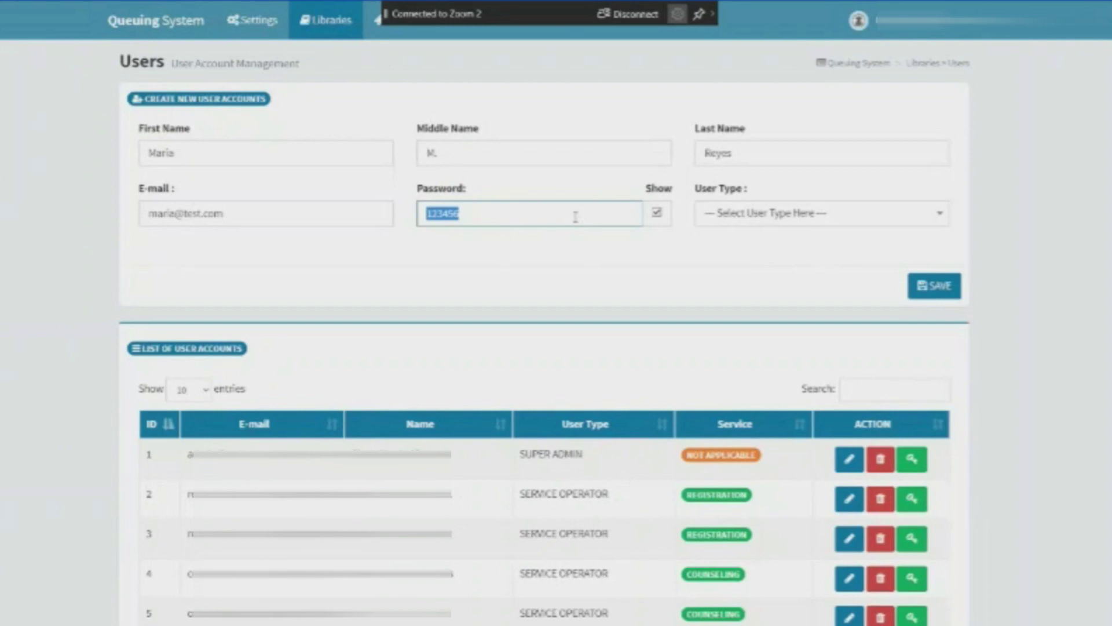
{"action": "left_click", "coordinate": [729, 215]}
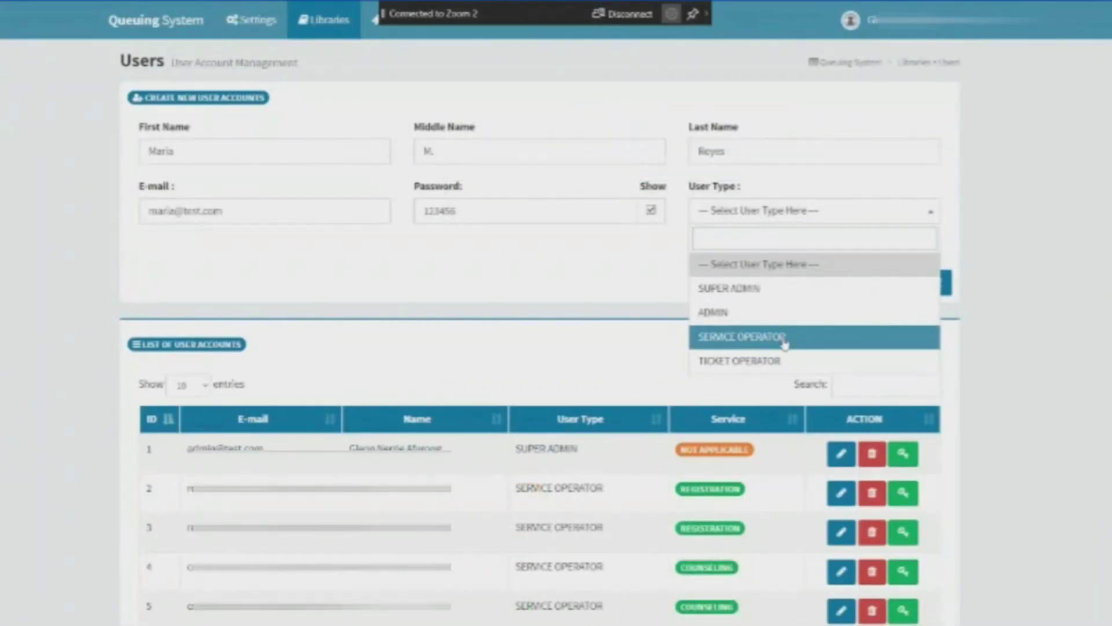
Step: Make the new account a SERVICE OPERATOR for the REGISTRATION service and save it
{"action": "left_click", "coordinate": [784, 343]}
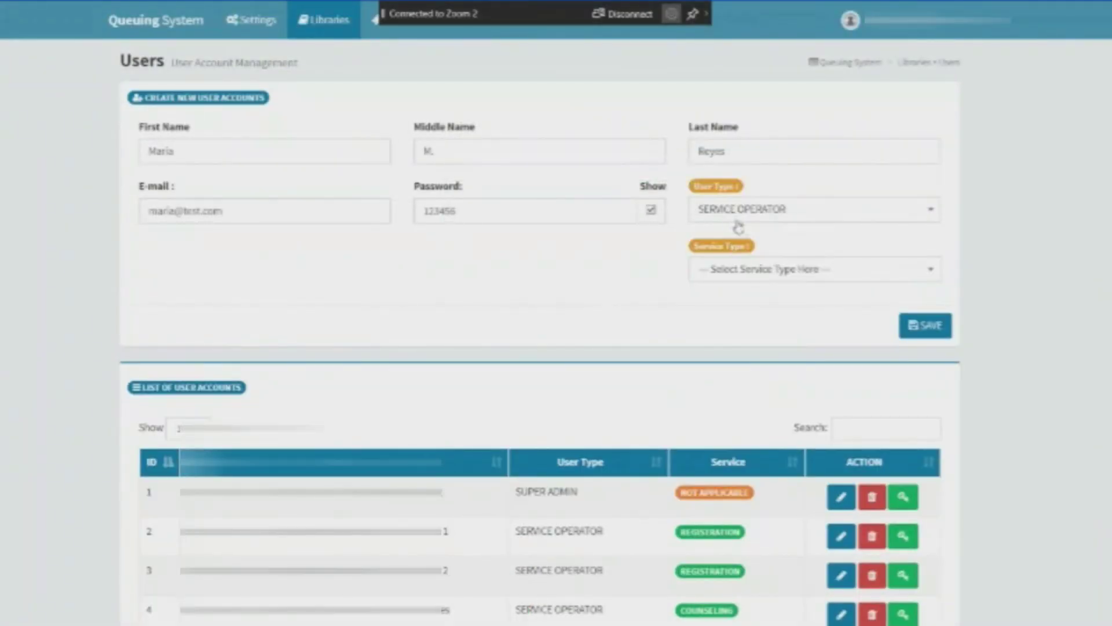
{"action": "left_click", "coordinate": [751, 276]}
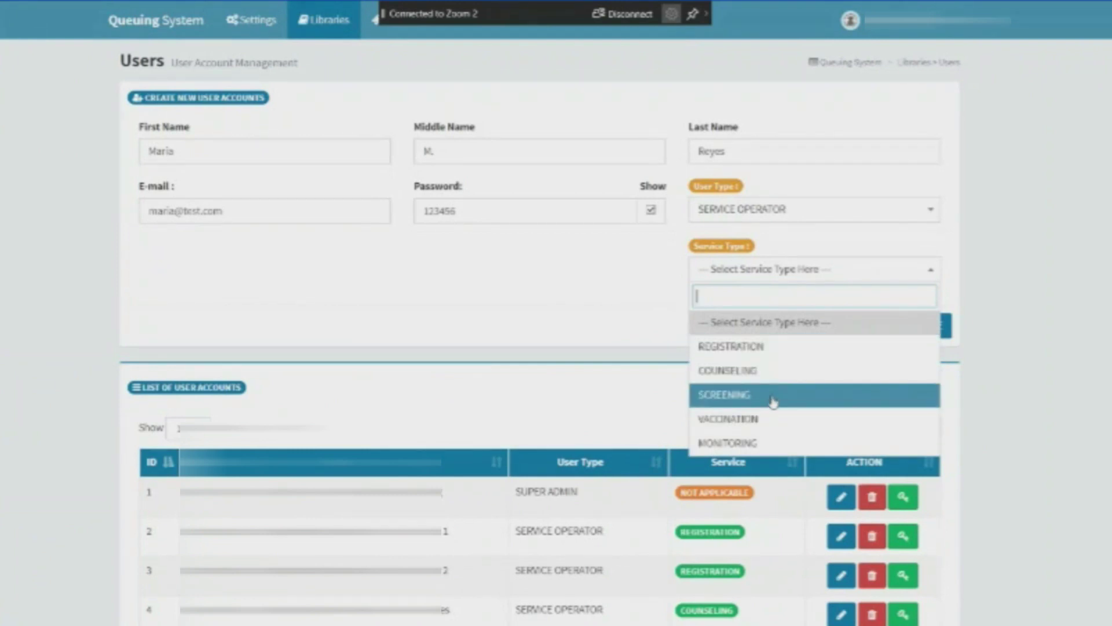
{"action": "left_click", "coordinate": [746, 348]}
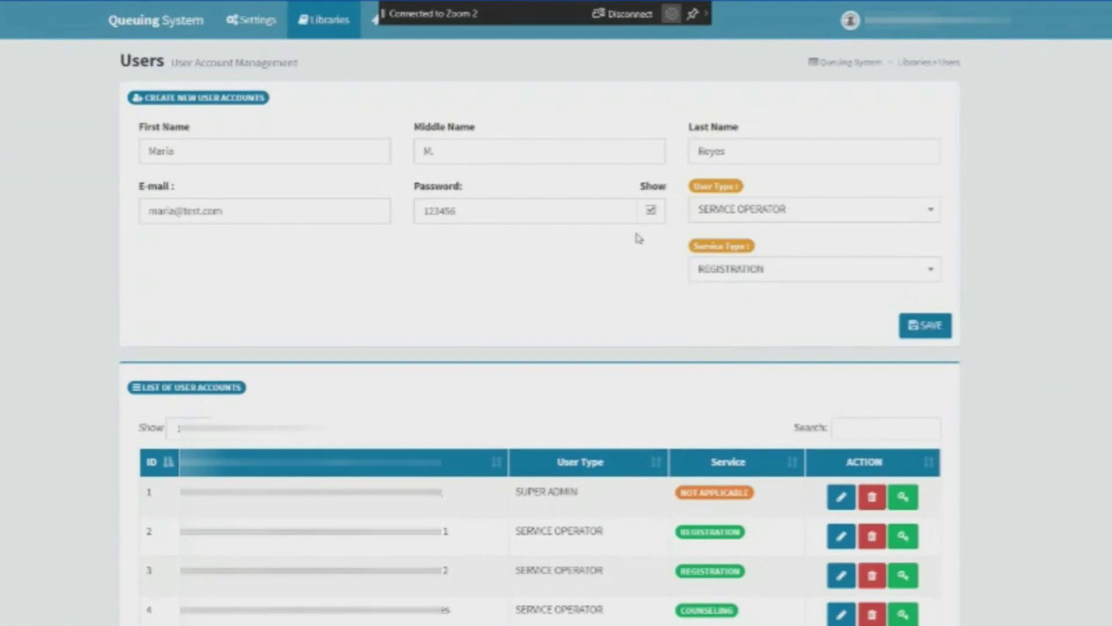
{"action": "left_click", "coordinate": [924, 327]}
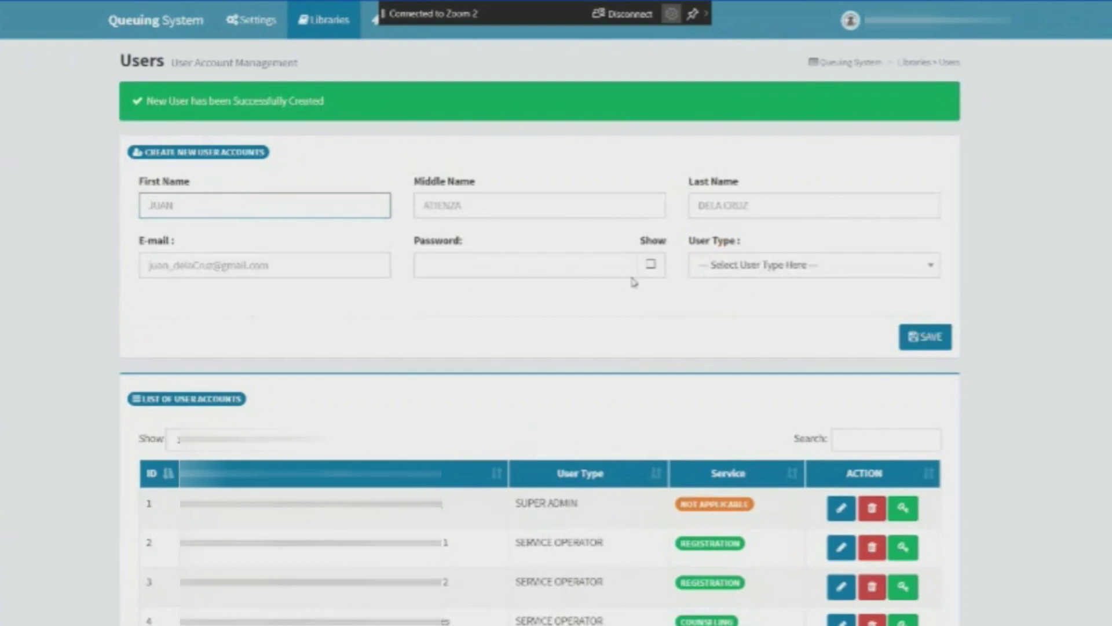
{"action": "scroll", "coordinate": [580, 303], "scroll_direction": "down", "scroll_amount": 1}
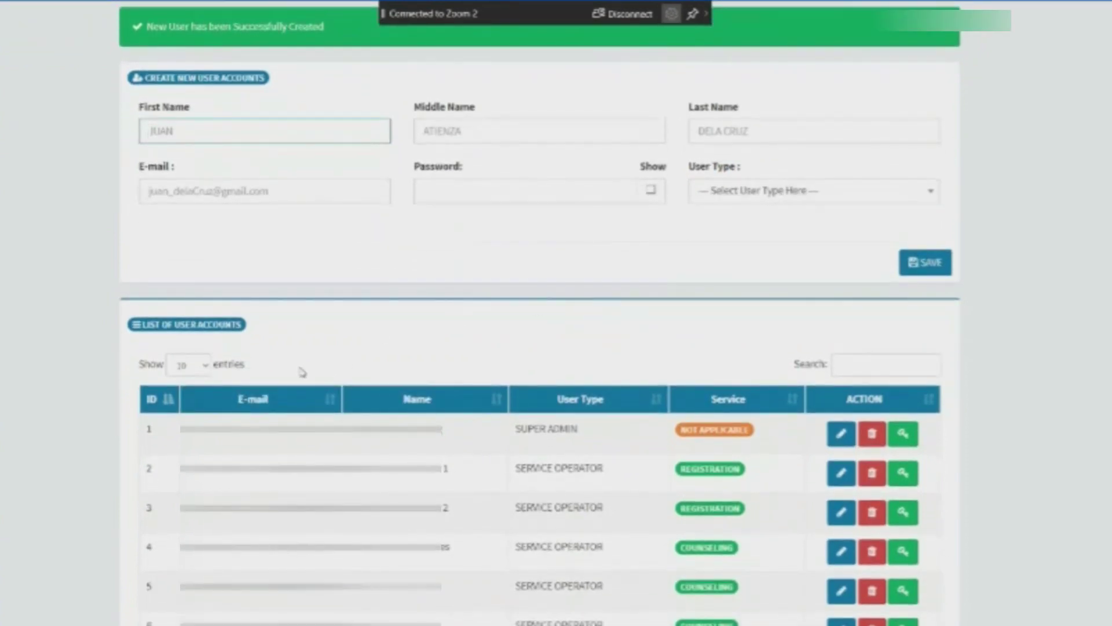
Step: Search for the new user, open its edit form, and add a second first name
{"action": "left_click", "coordinate": [843, 358]}
{"action": "type", "text": "m"}
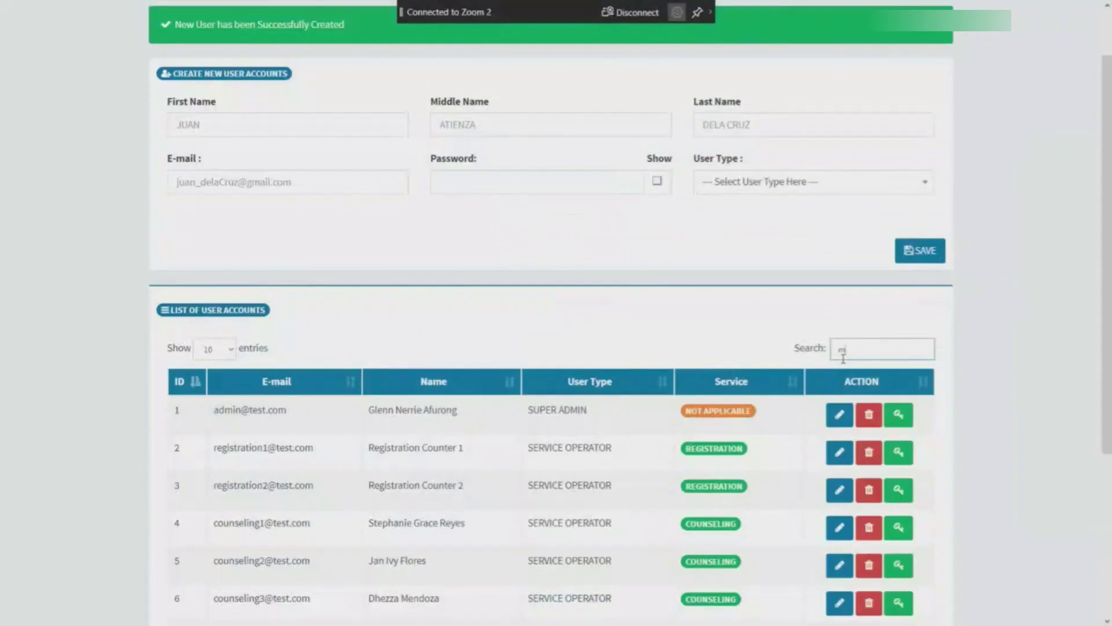
{"action": "type", "text": "aria"}
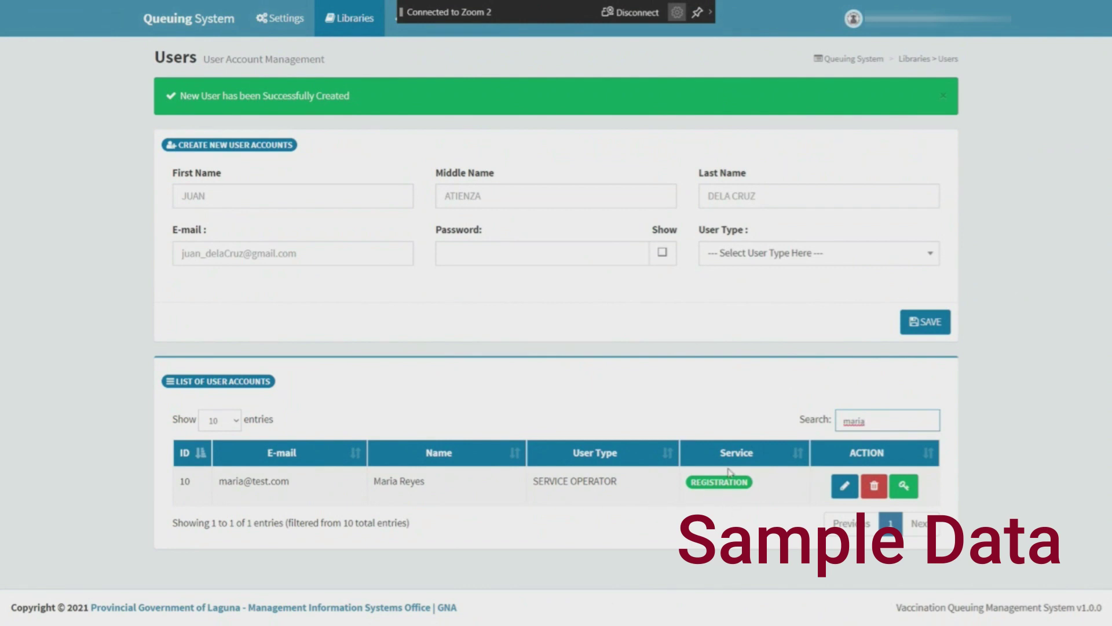
{"action": "left_click", "coordinate": [846, 486]}
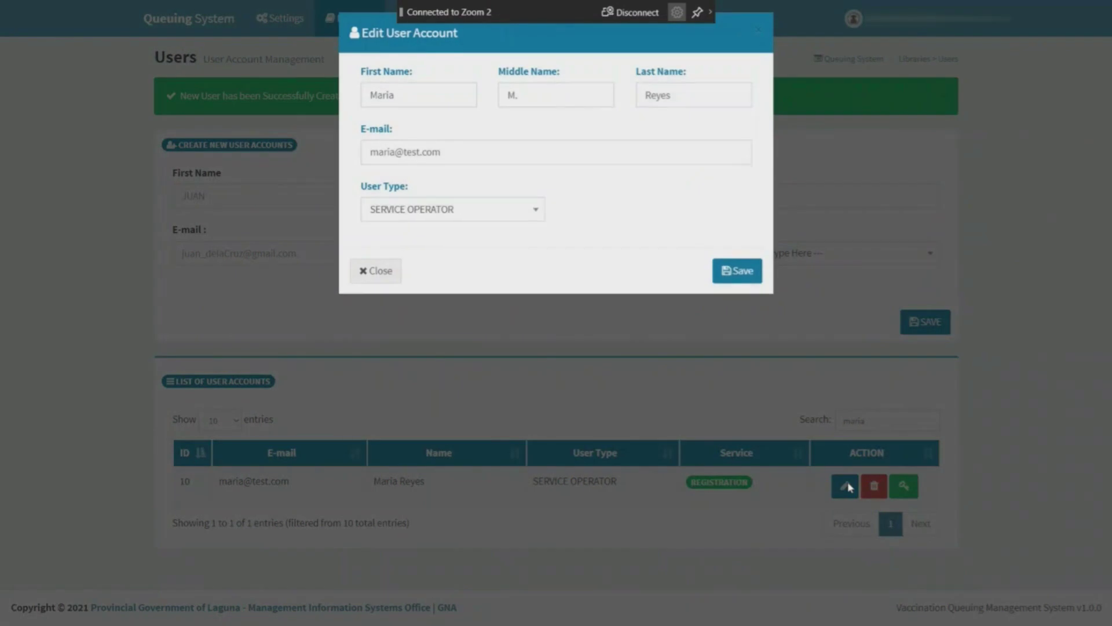
{"action": "key", "text": "Escape"}
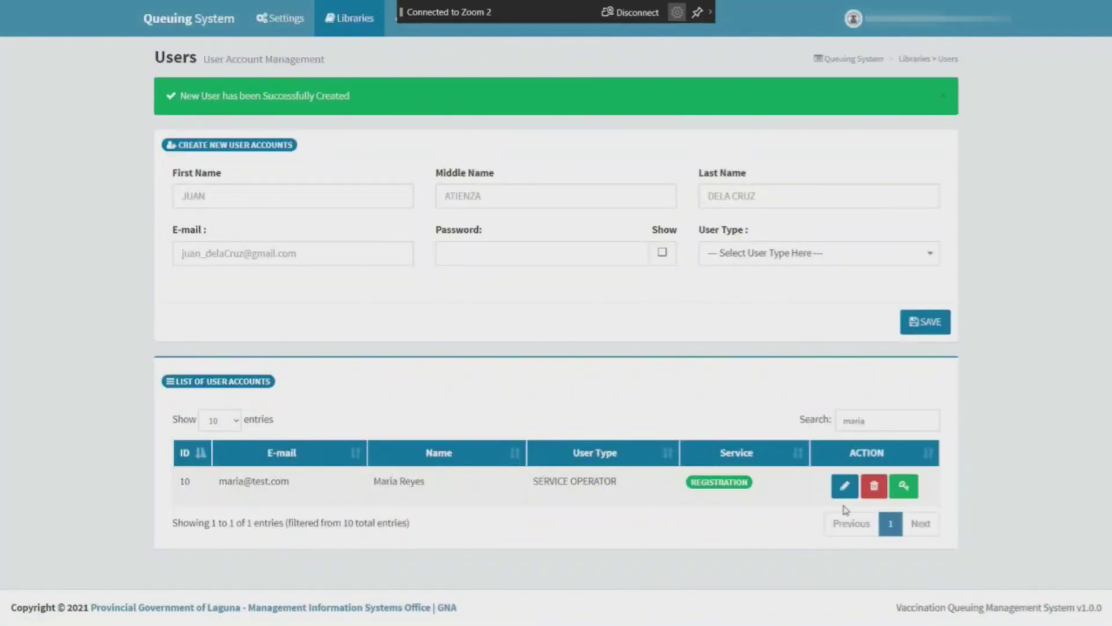
{"action": "left_click", "coordinate": [845, 487]}
{"action": "left_click", "coordinate": [415, 103]}
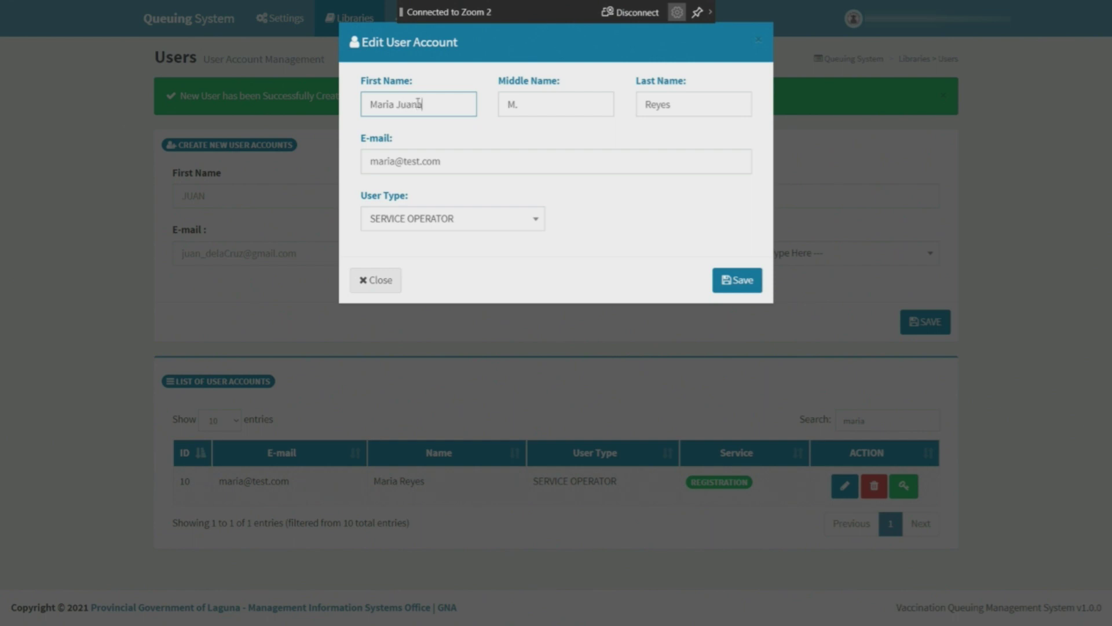
{"action": "left_click", "coordinate": [510, 155]}
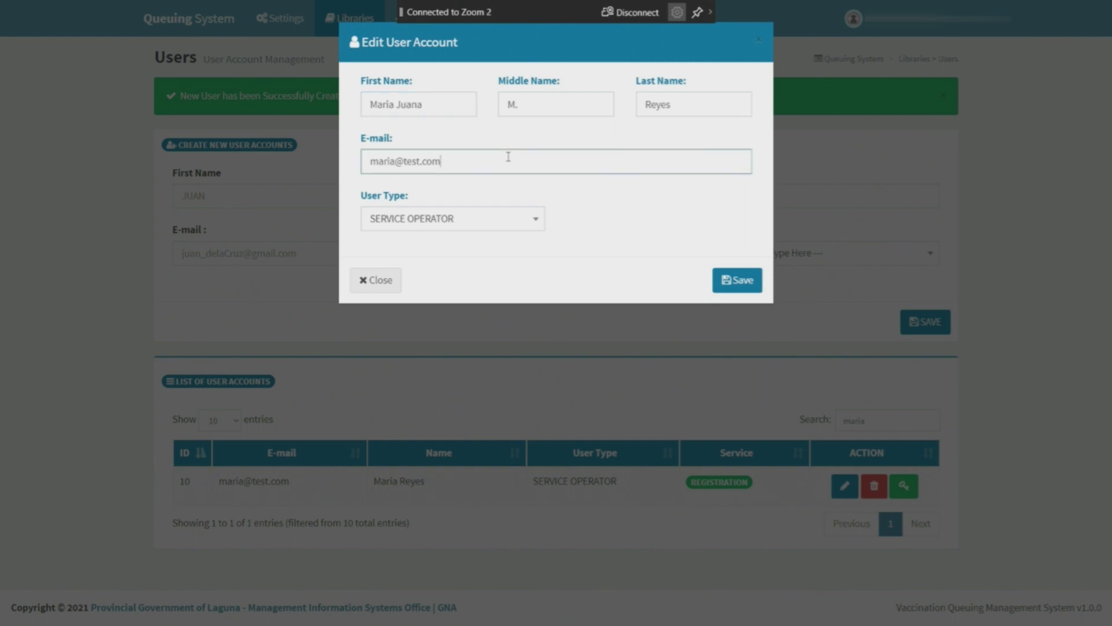
Step: Keep the user type as SERVICE OPERATOR, change the service to COUNSELING, and save
{"action": "left_click", "coordinate": [487, 222]}
{"action": "left_click", "coordinate": [436, 294]}
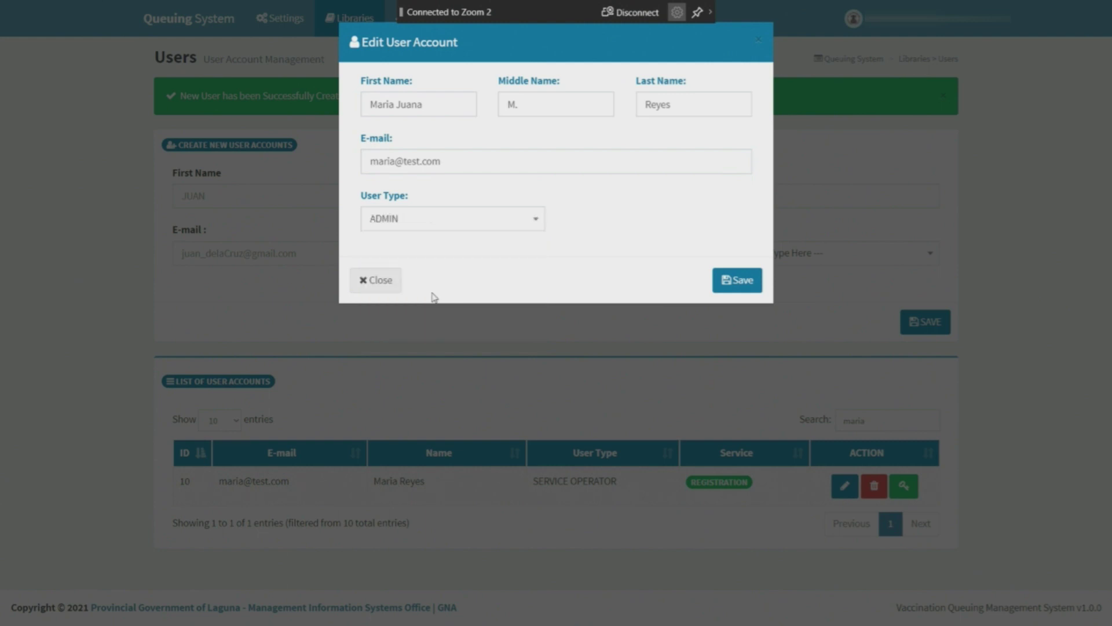
{"action": "left_click", "coordinate": [431, 230]}
{"action": "left_click", "coordinate": [416, 339]}
{"action": "left_click", "coordinate": [410, 235]}
{"action": "left_click", "coordinate": [403, 313]}
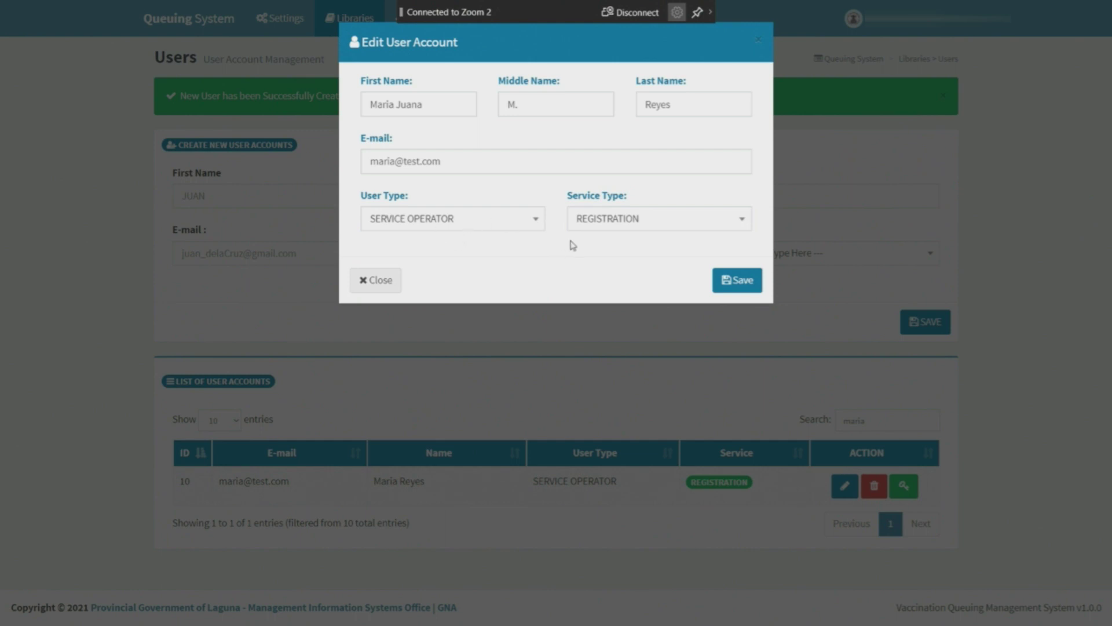
{"action": "left_click", "coordinate": [621, 225]}
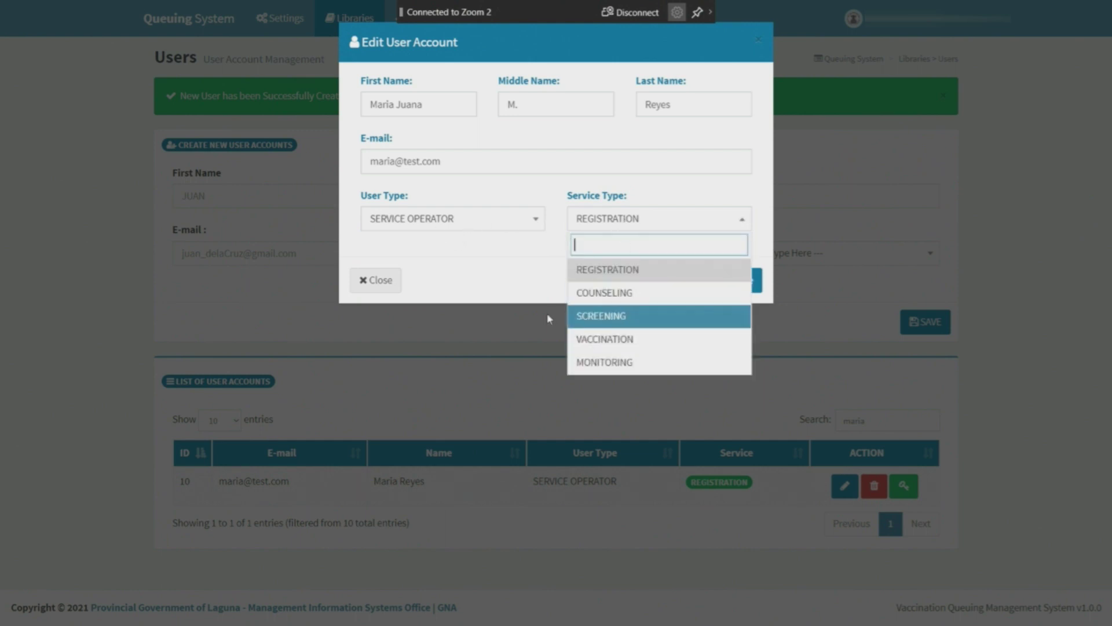
{"action": "left_click", "coordinate": [496, 277]}
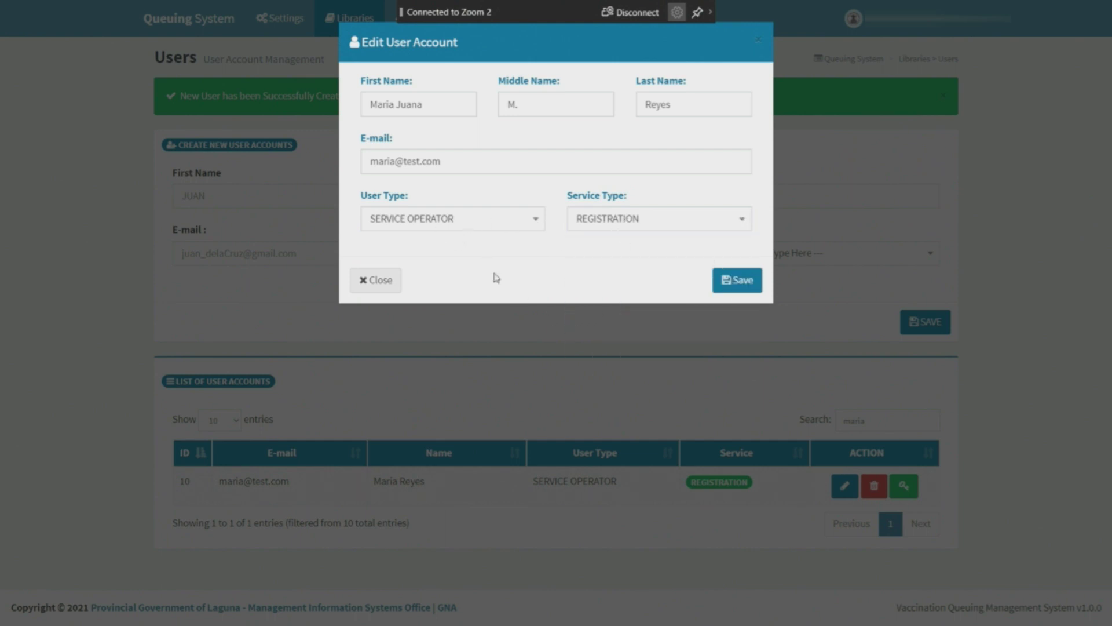
{"action": "left_click", "coordinate": [599, 225]}
{"action": "left_click", "coordinate": [613, 289]}
{"action": "left_click", "coordinate": [588, 104]}
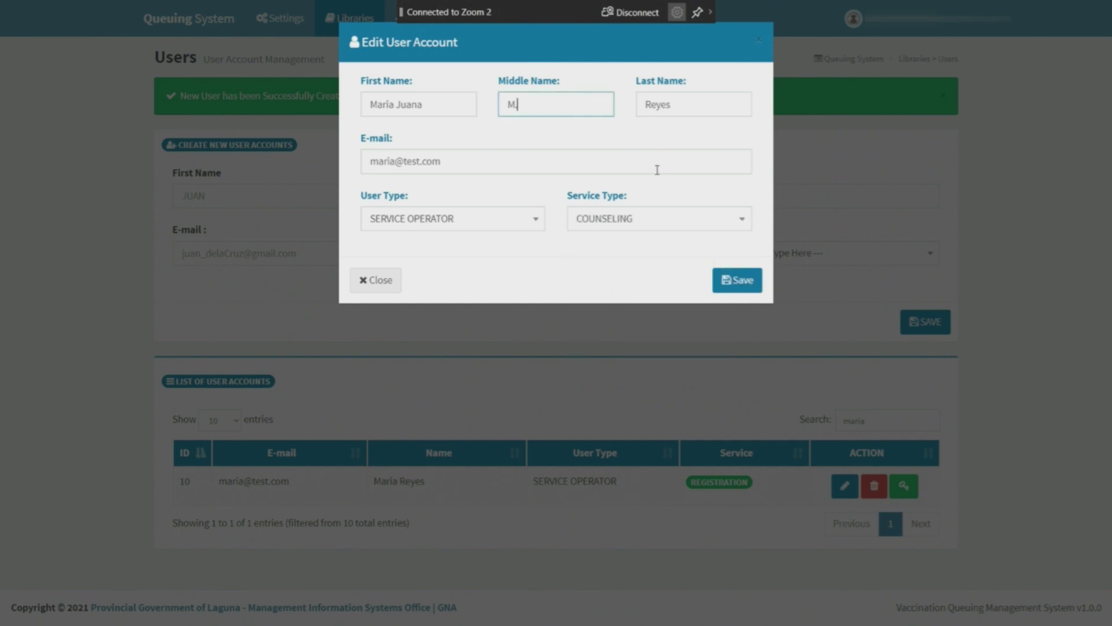
{"action": "left_click", "coordinate": [730, 279]}
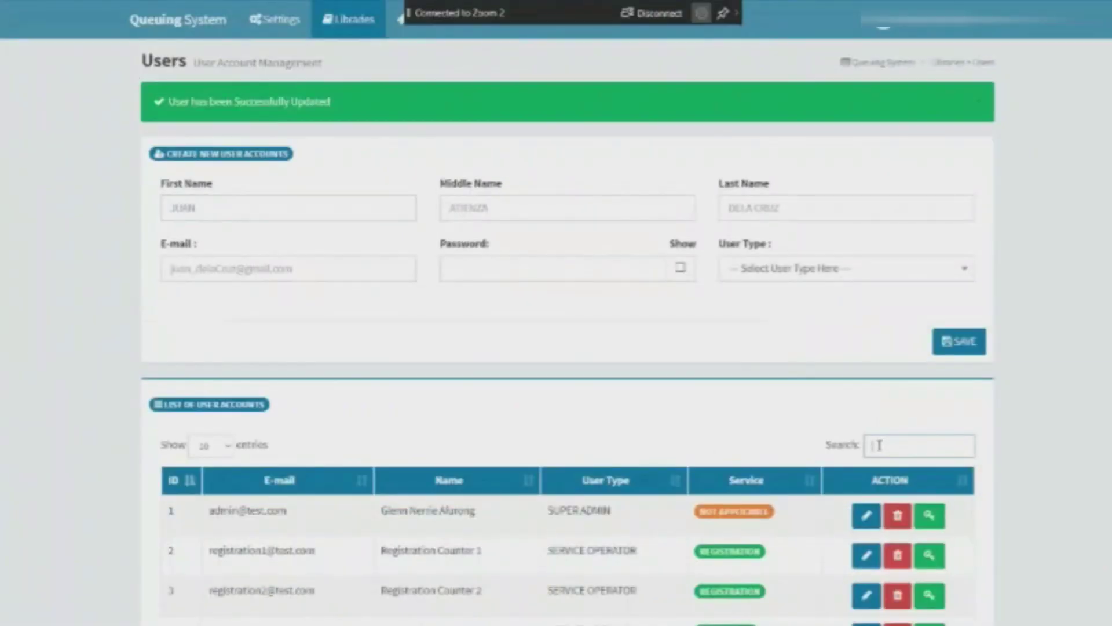
Step: Search for the test user and try a password reset, dismissing its confirmation
{"action": "type", "text": "mari"}
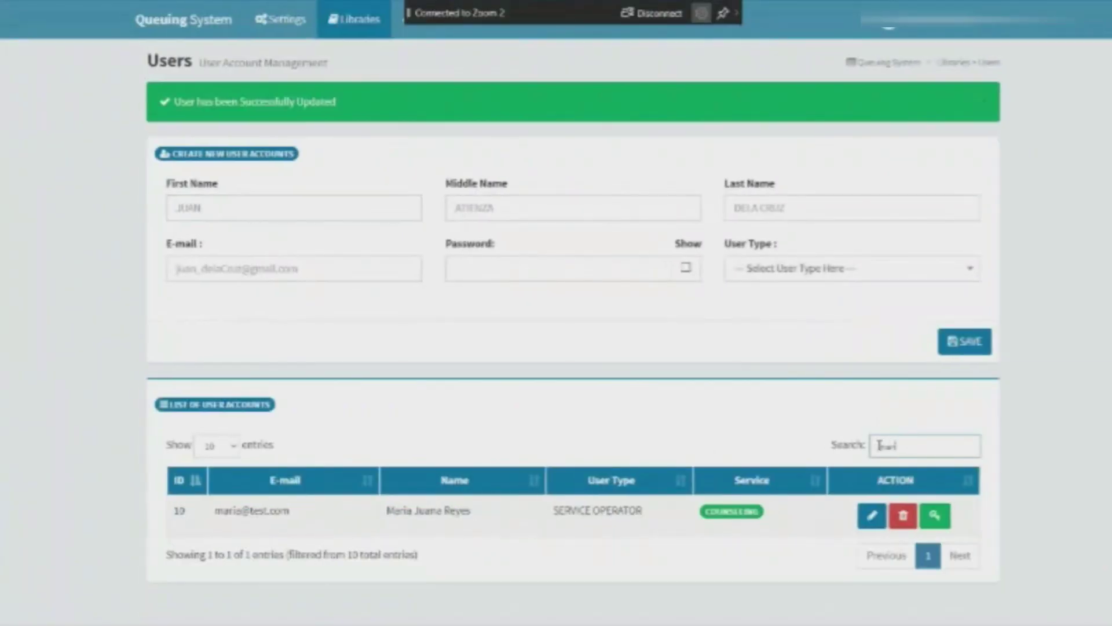
{"action": "type", "text": "a"}
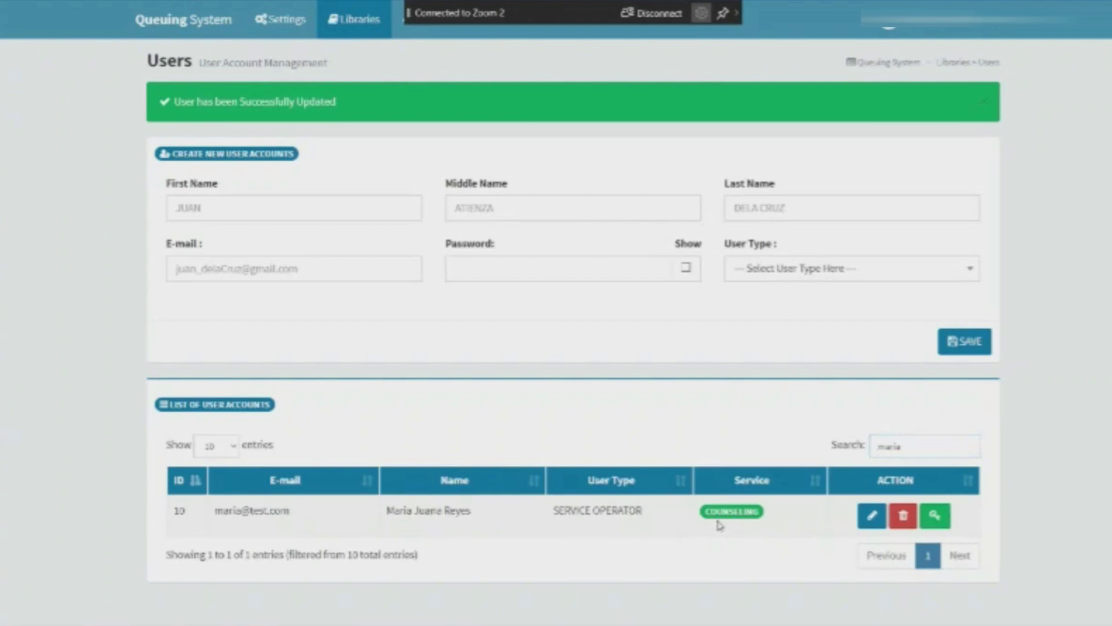
{"action": "double_click", "coordinate": [428, 511]}
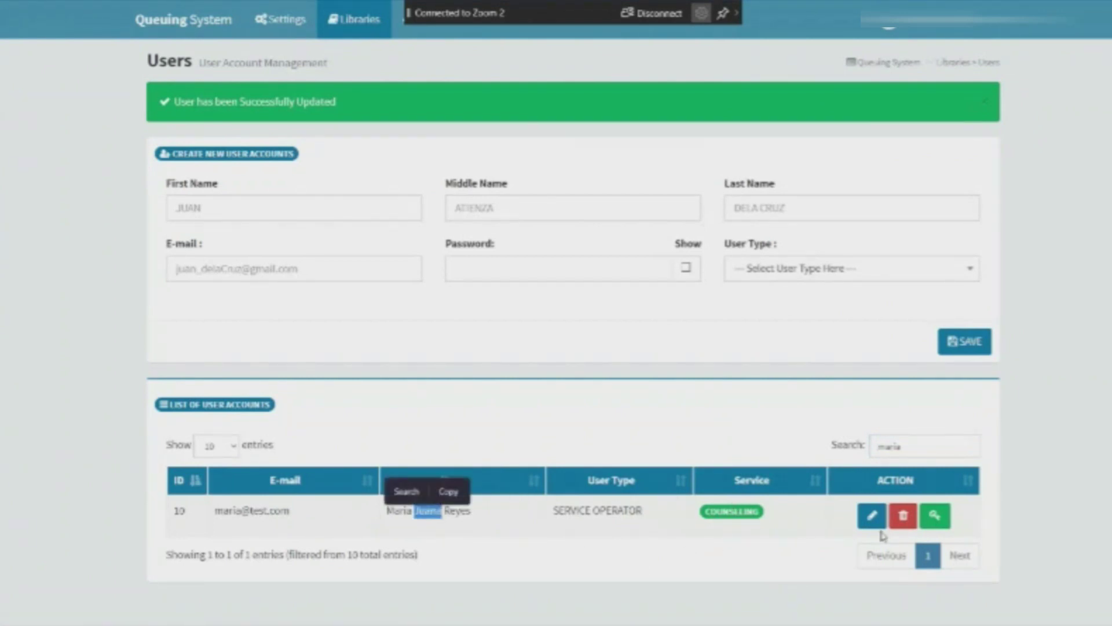
{"action": "left_click", "coordinate": [933, 522]}
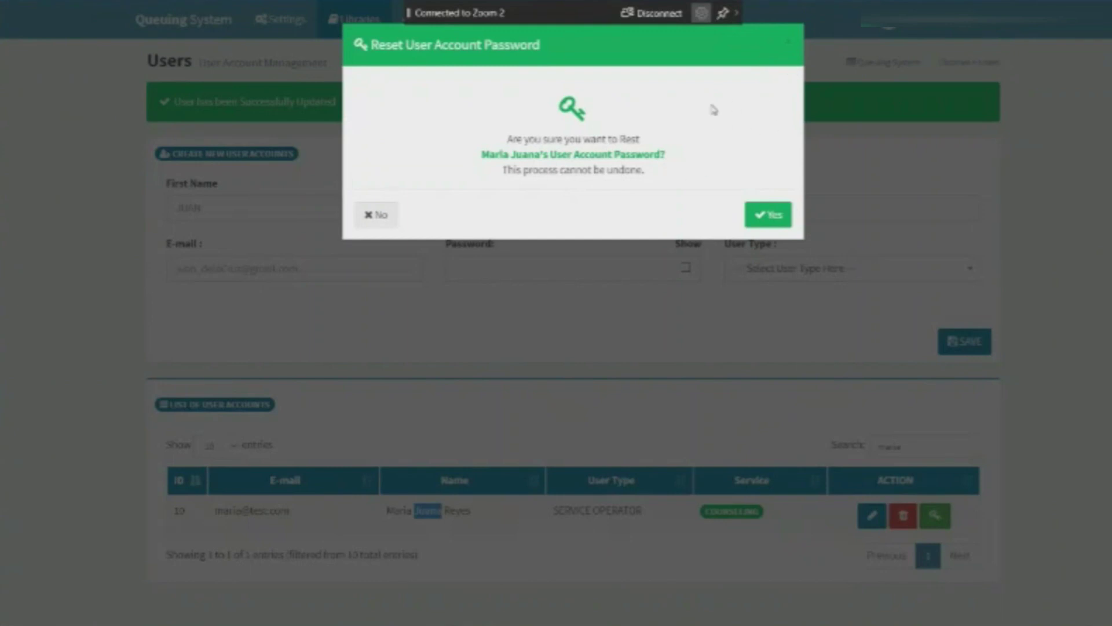
{"action": "left_click", "coordinate": [790, 45]}
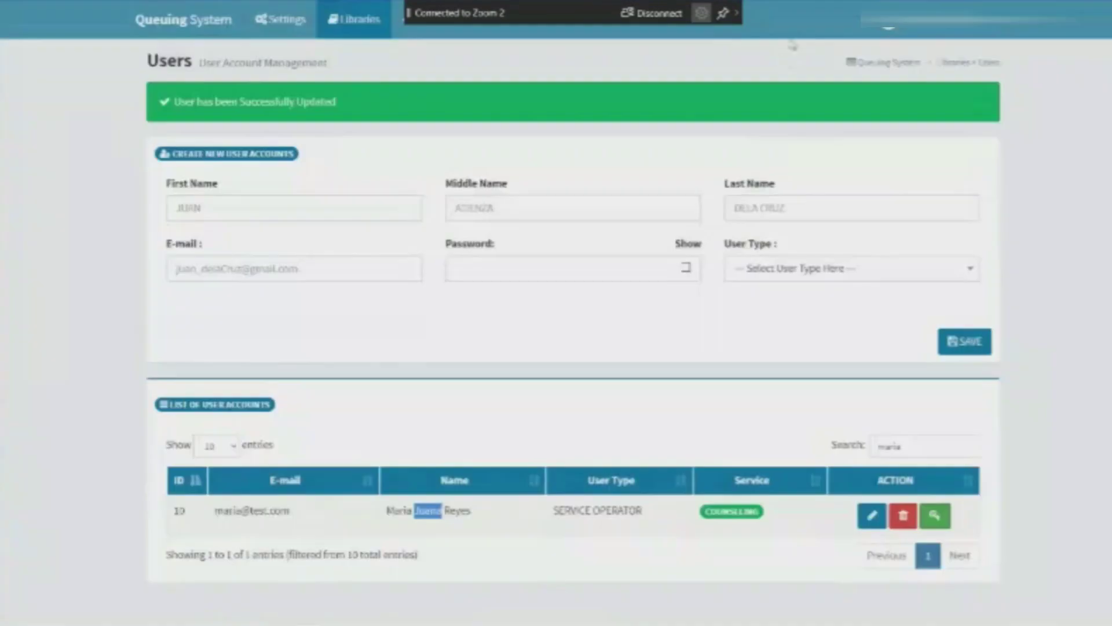
Step: Delete the test user account, confirming with Yes, and verify the search finds no match
{"action": "left_click", "coordinate": [904, 516]}
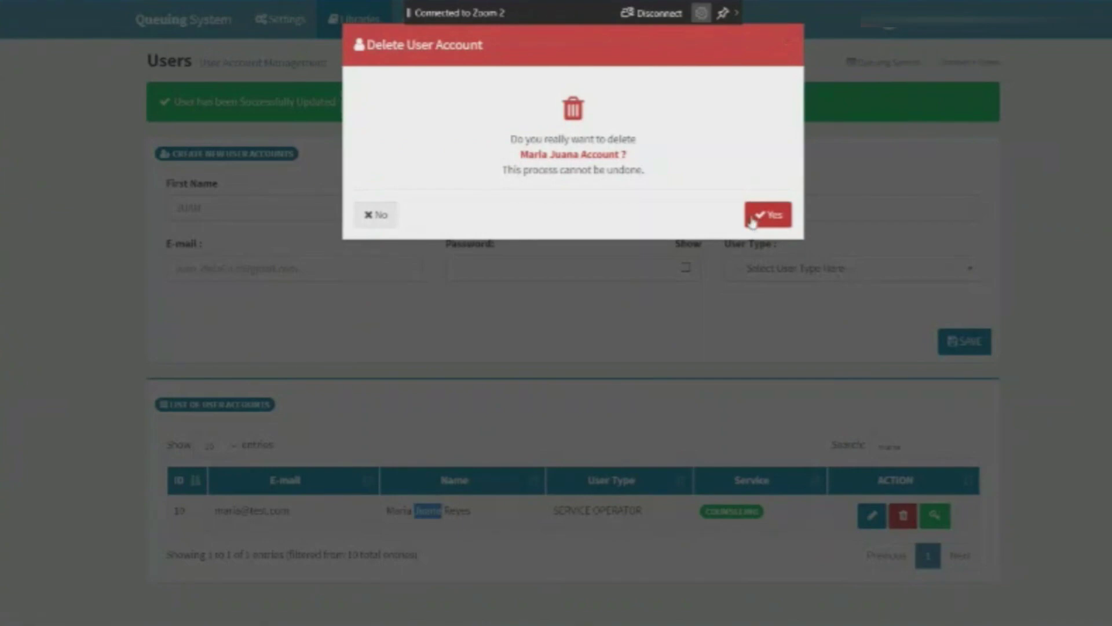
{"action": "left_click", "coordinate": [768, 214]}
{"action": "scroll", "coordinate": [540, 399], "scroll_direction": "down", "scroll_amount": 2}
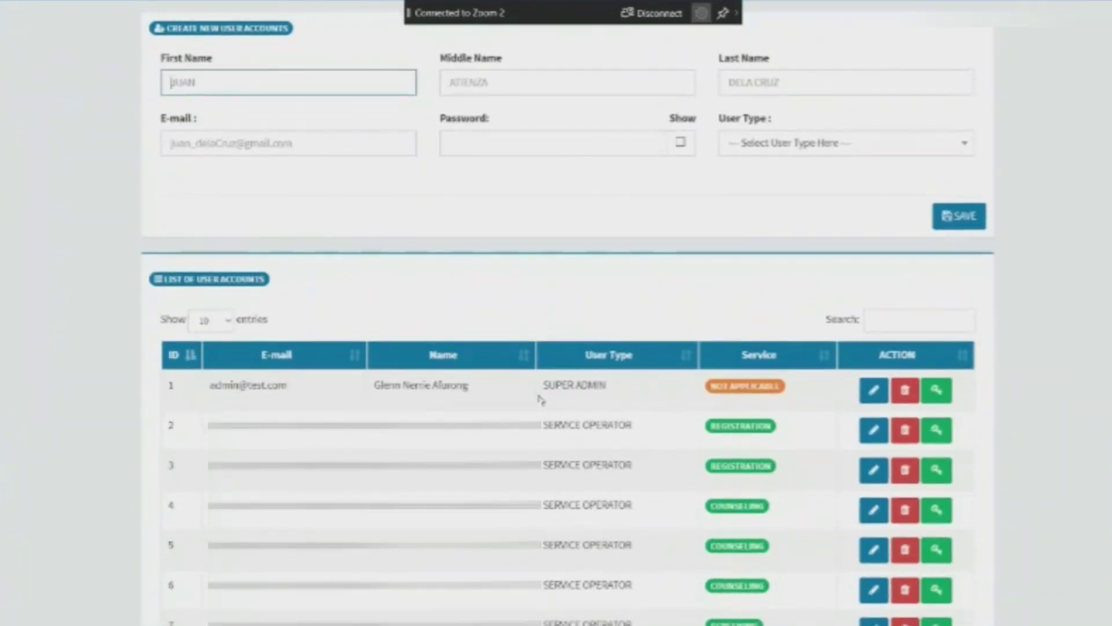
{"action": "left_click", "coordinate": [896, 320]}
{"action": "type", "text": "maria"}
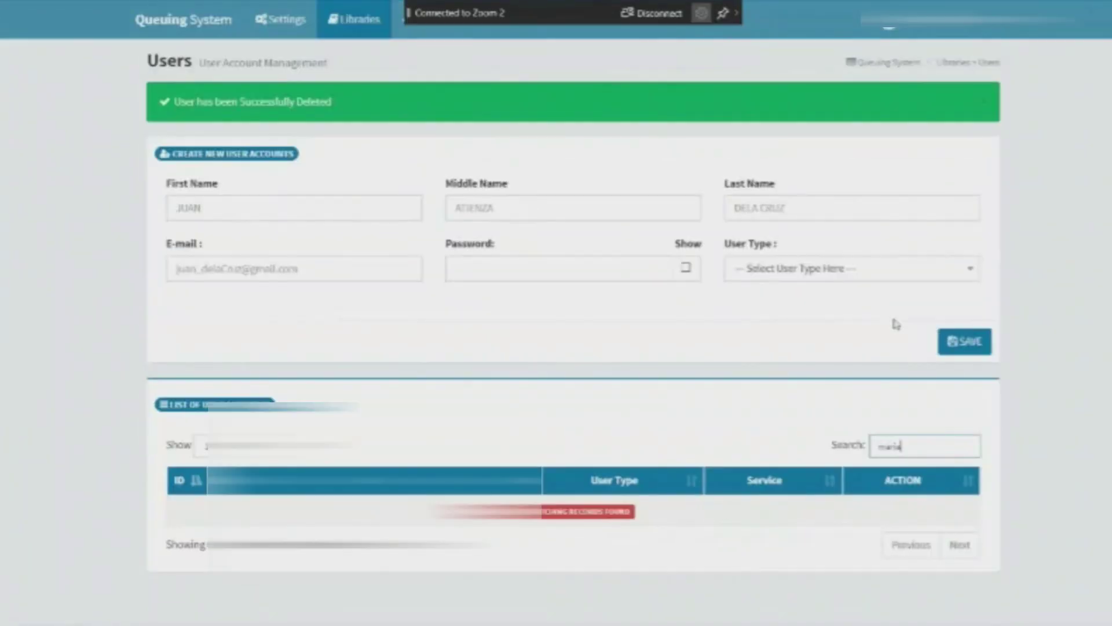
Step: Restore the archived service-operator account from the Archive : Users list
{"action": "left_click", "coordinate": [291, 23]}
{"action": "left_click", "coordinate": [287, 117]}
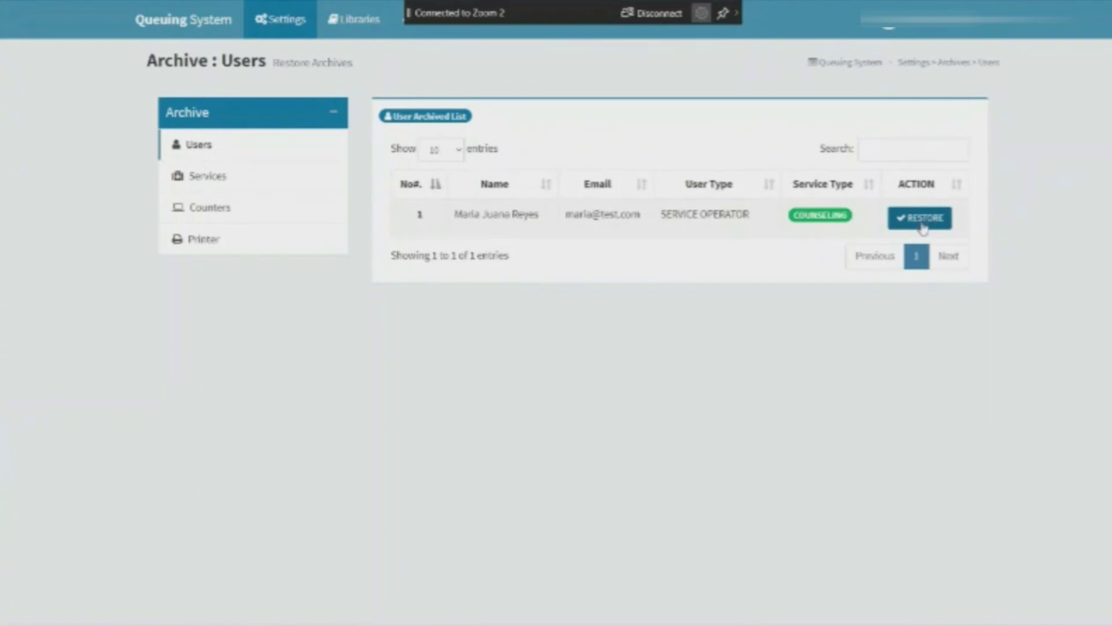
{"action": "left_click", "coordinate": [924, 227]}
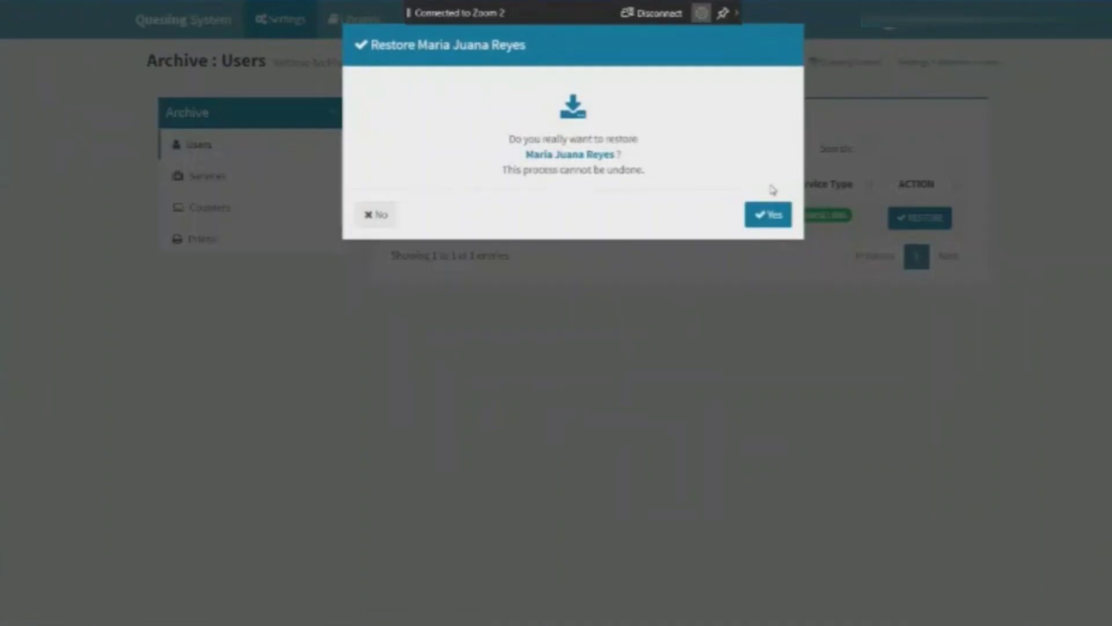
{"action": "left_click", "coordinate": [769, 215]}
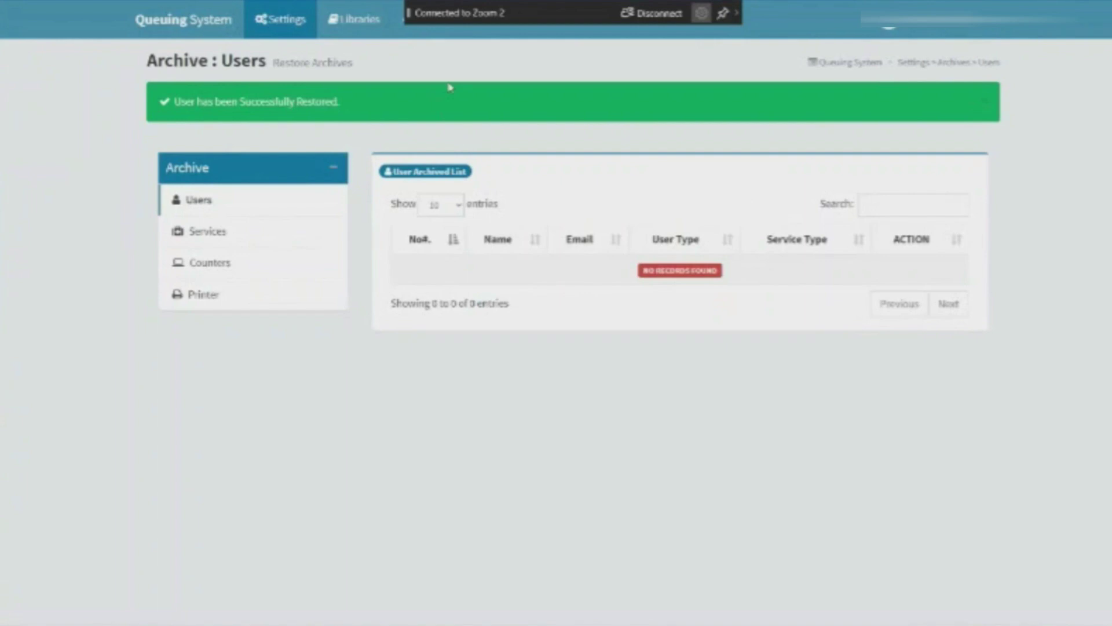
Step: Go to the Users page and search for the restored user
{"action": "left_click", "coordinate": [357, 22]}
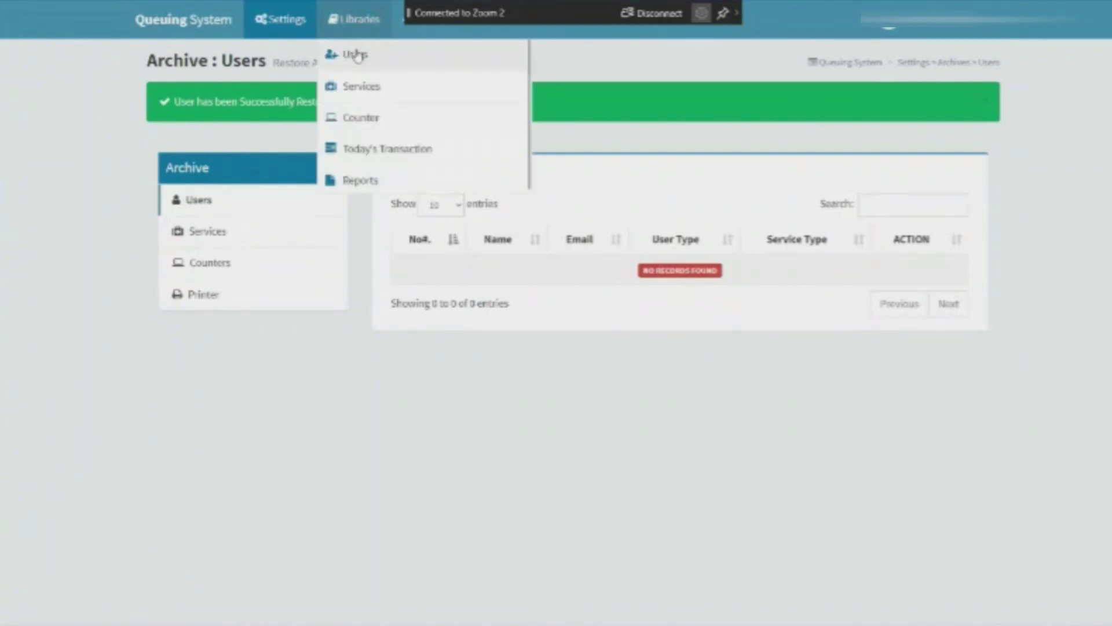
{"action": "left_click", "coordinate": [357, 55]}
{"action": "left_click", "coordinate": [881, 391]}
{"action": "type", "text": "maria"}
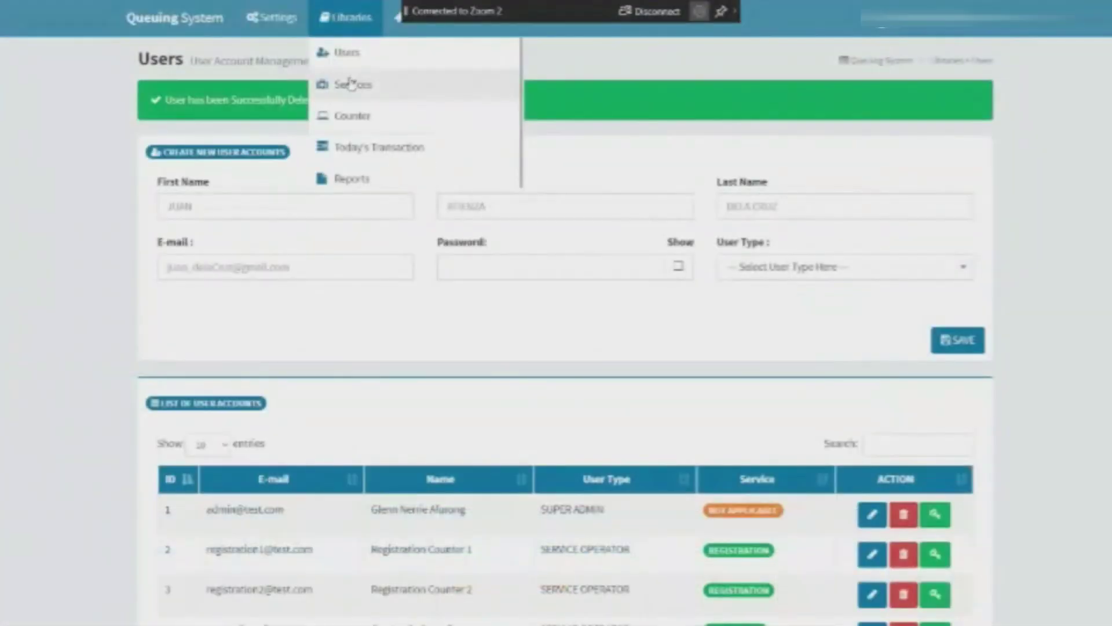
Step: Open the Services library and preview the REGISTRATION counter display screen
{"action": "left_click", "coordinate": [352, 84]}
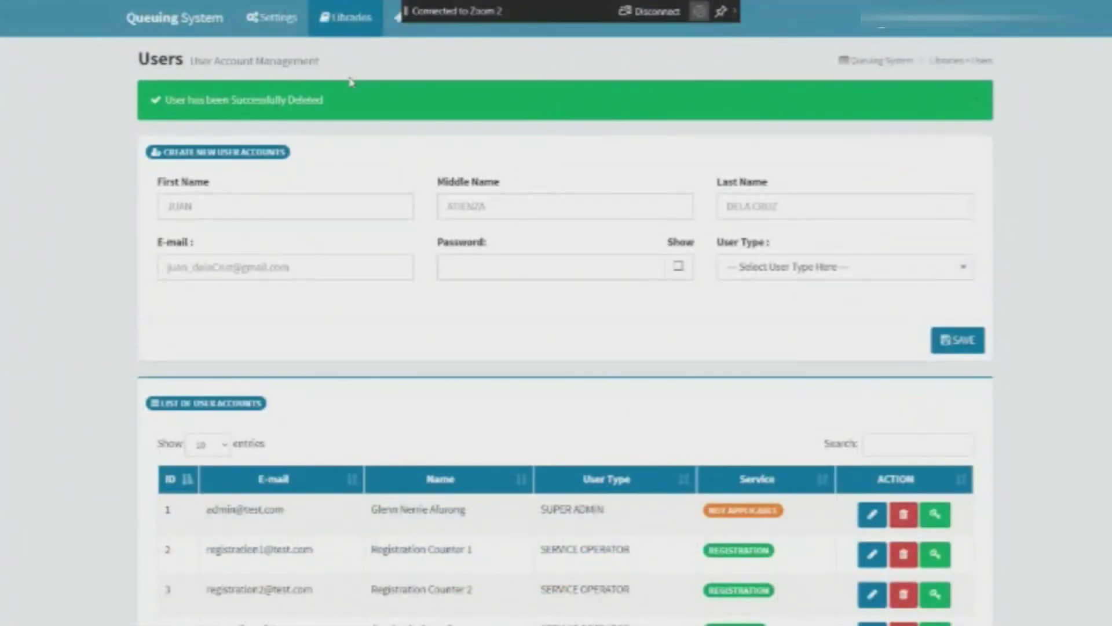
{"action": "scroll", "coordinate": [550, 471], "scroll_direction": "down", "scroll_amount": 1}
{"action": "scroll", "coordinate": [552, 471], "scroll_direction": "up", "scroll_amount": 1}
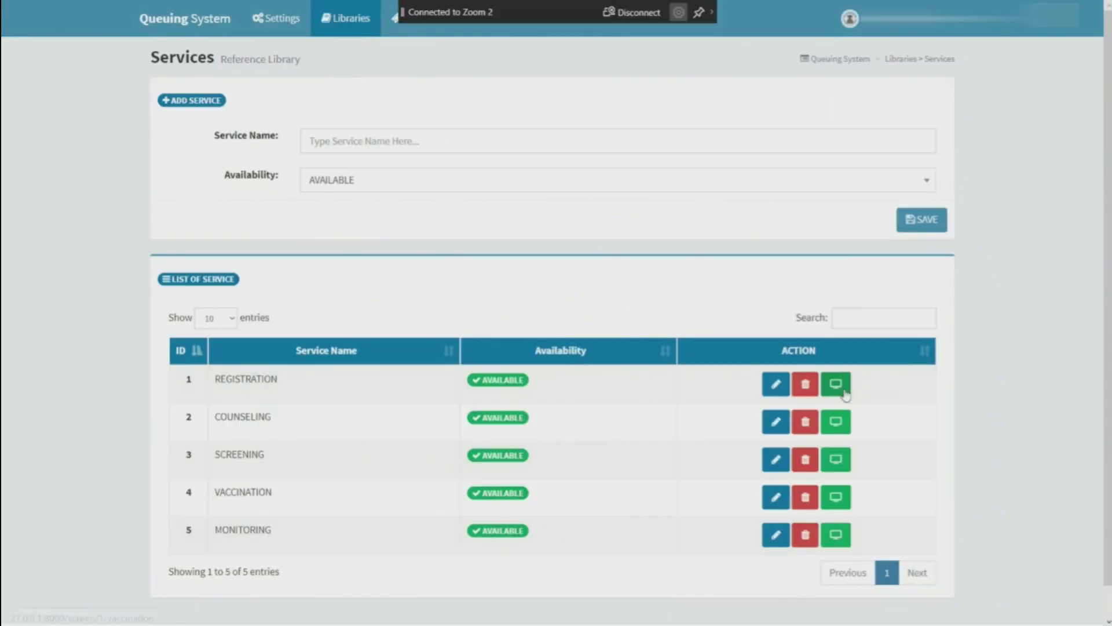
{"action": "left_click", "coordinate": [844, 392]}
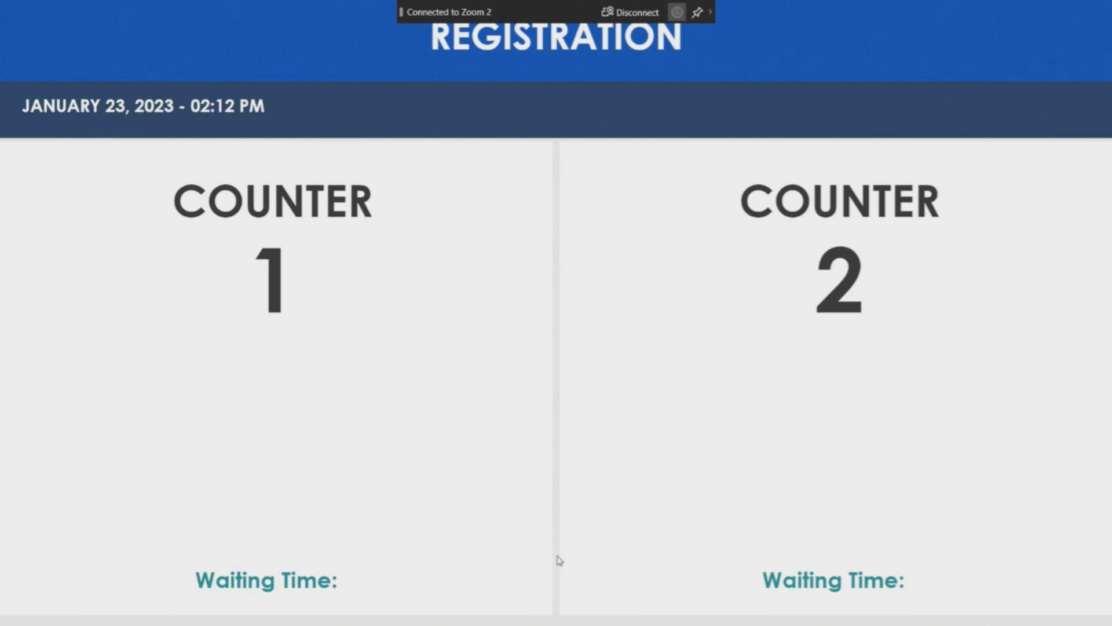
{"action": "key", "text": "F11"}
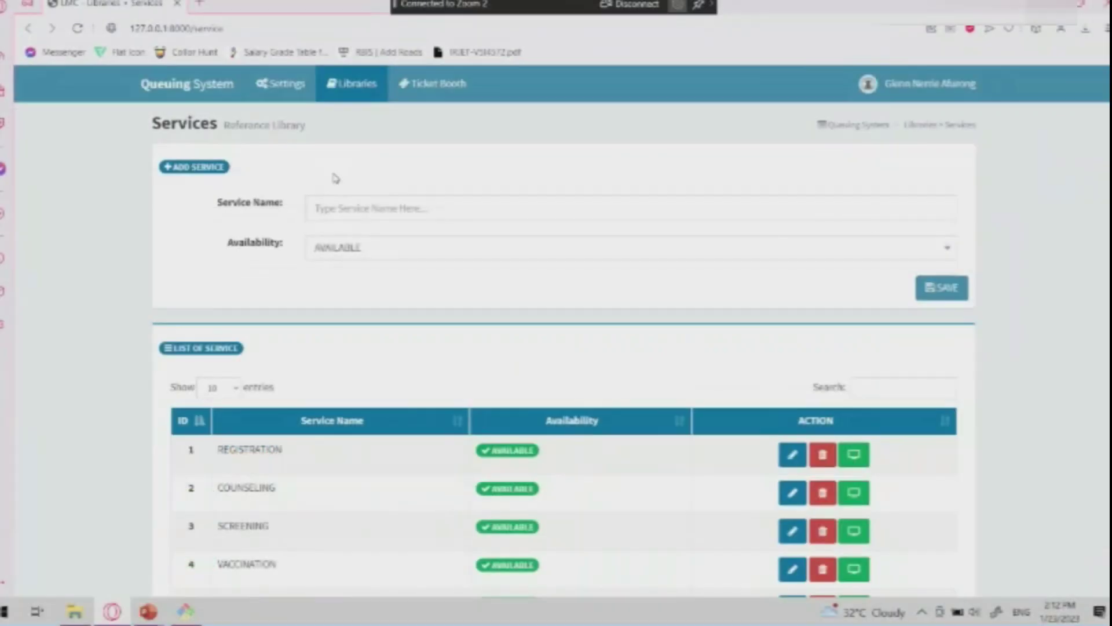
{"action": "key", "text": "F11"}
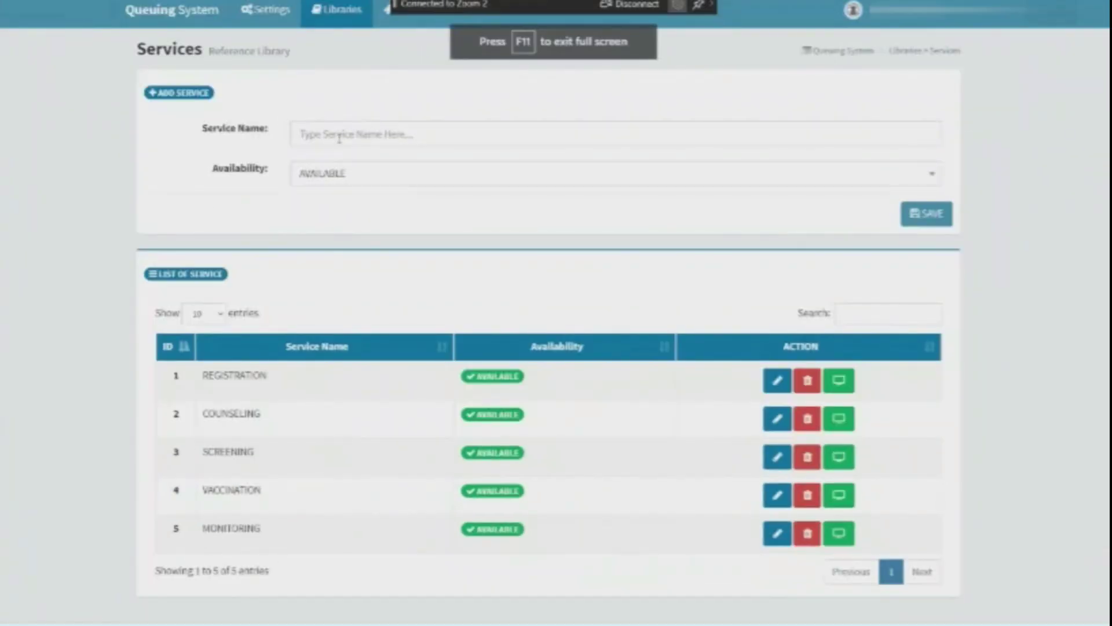
Step: Add a new service named EVALUATION and save it
{"action": "left_click", "coordinate": [339, 136]}
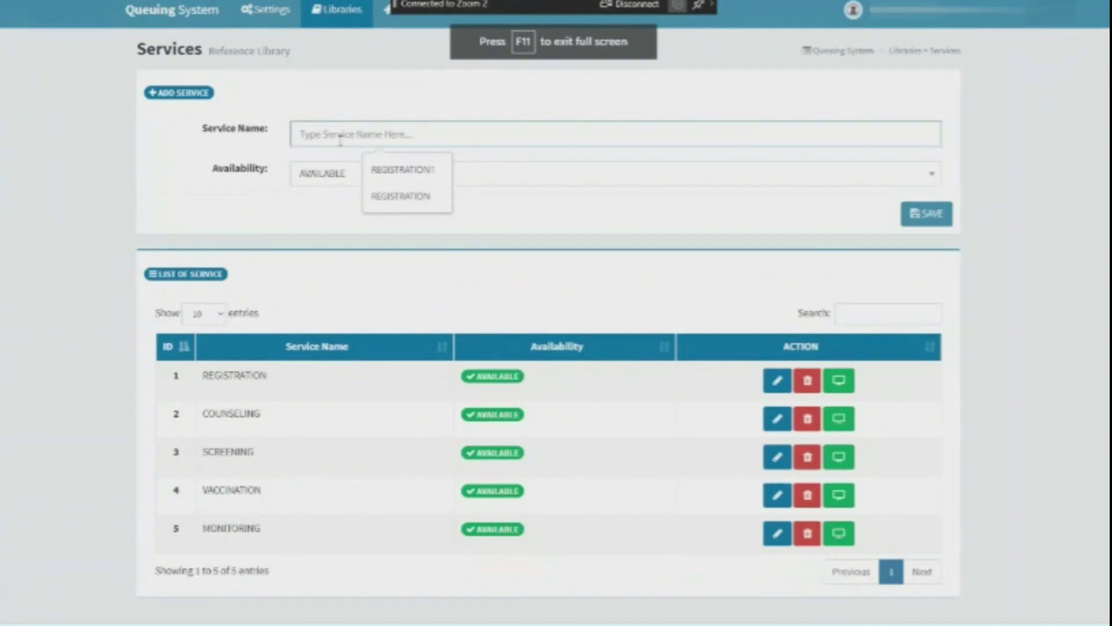
{"action": "type", "text": "EVA"}
{"action": "key", "text": "Caps_Lock"}
{"action": "type", "text": "LUATION"}
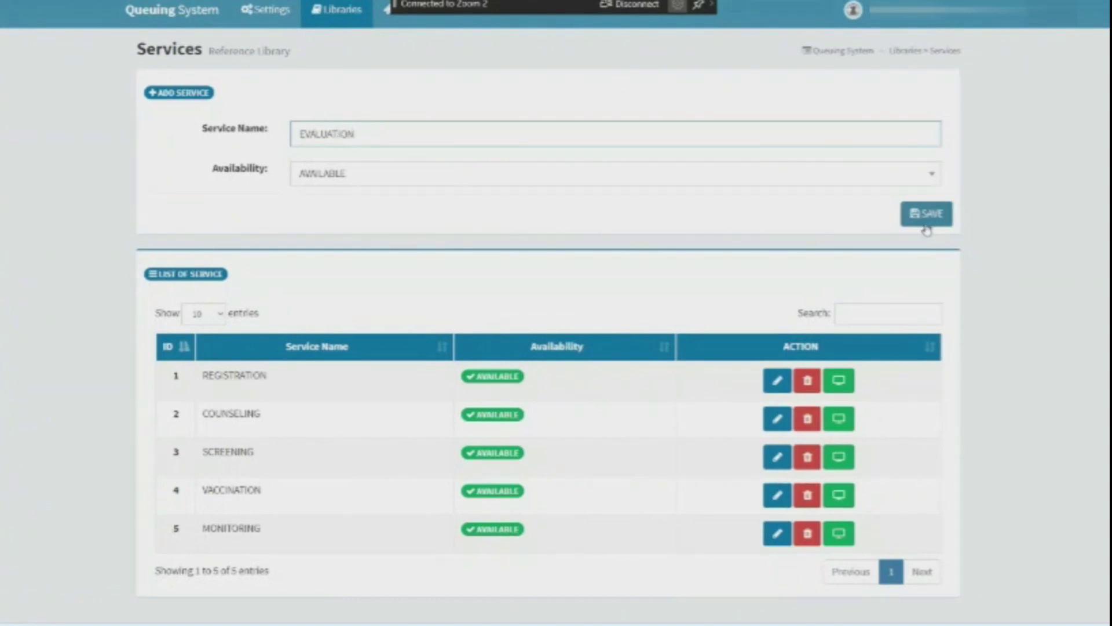
{"action": "left_click", "coordinate": [927, 222]}
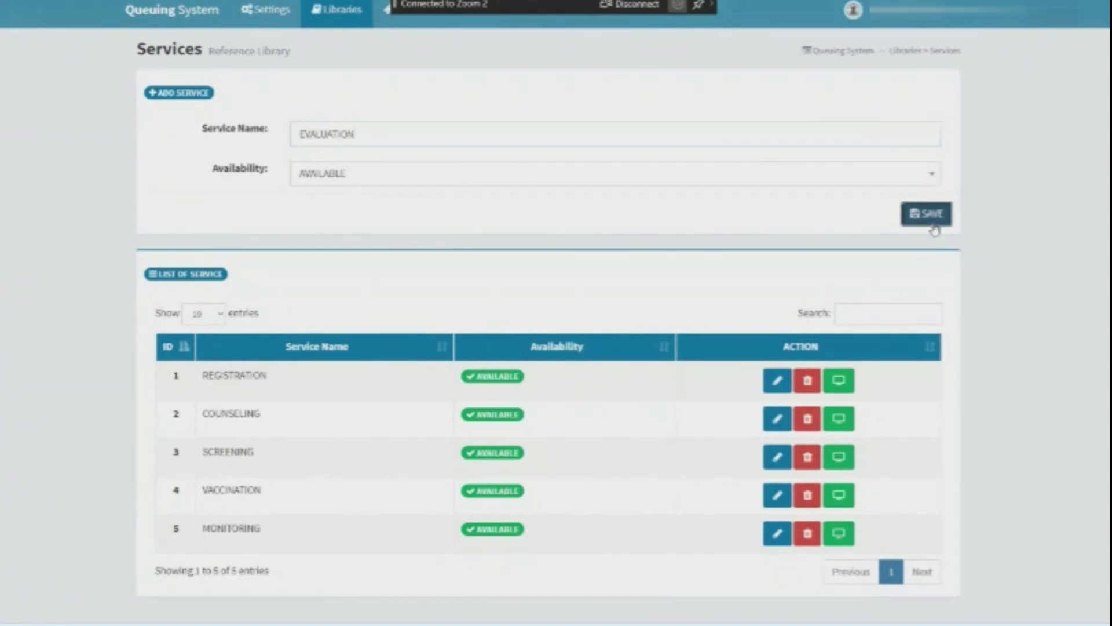
{"action": "scroll", "coordinate": [503, 373], "scroll_direction": "down", "scroll_amount": 3}
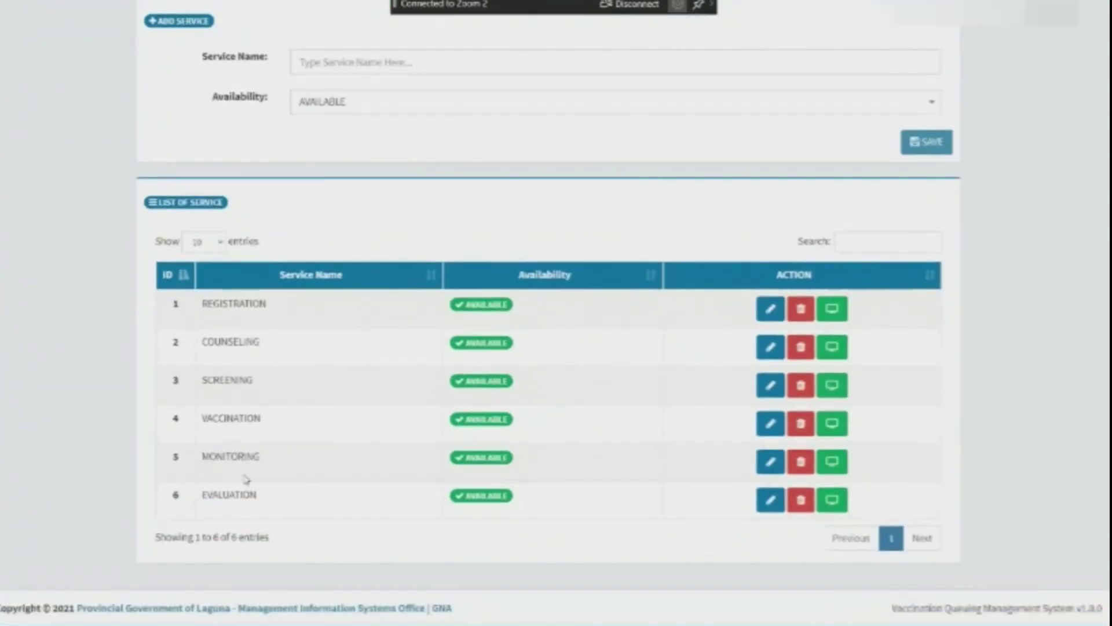
{"action": "left_click", "coordinate": [771, 500]}
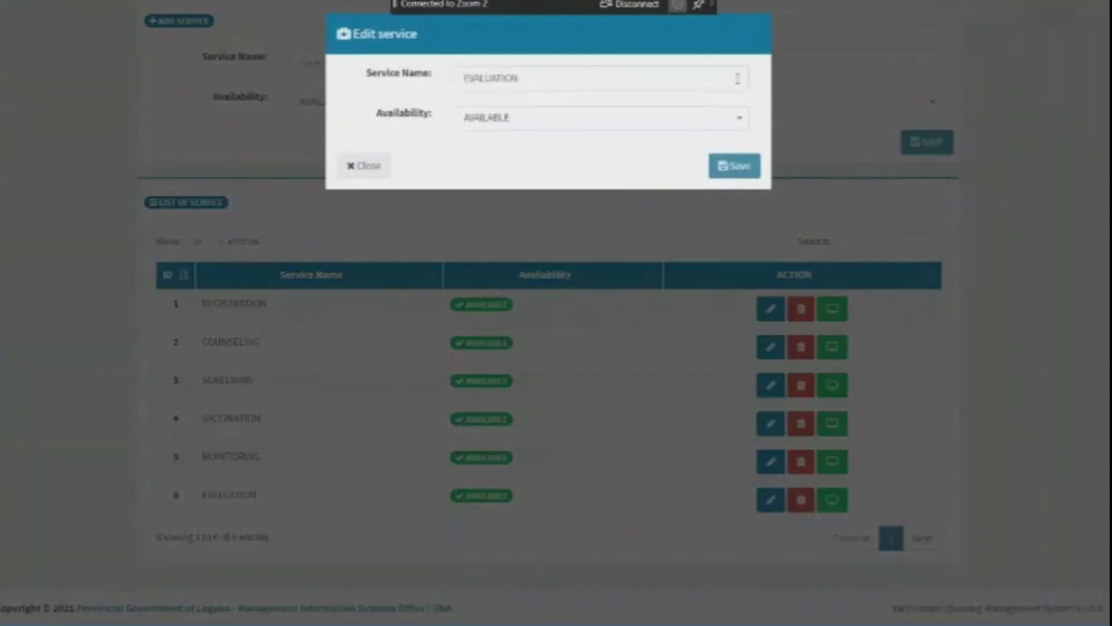
{"action": "left_click", "coordinate": [759, 33]}
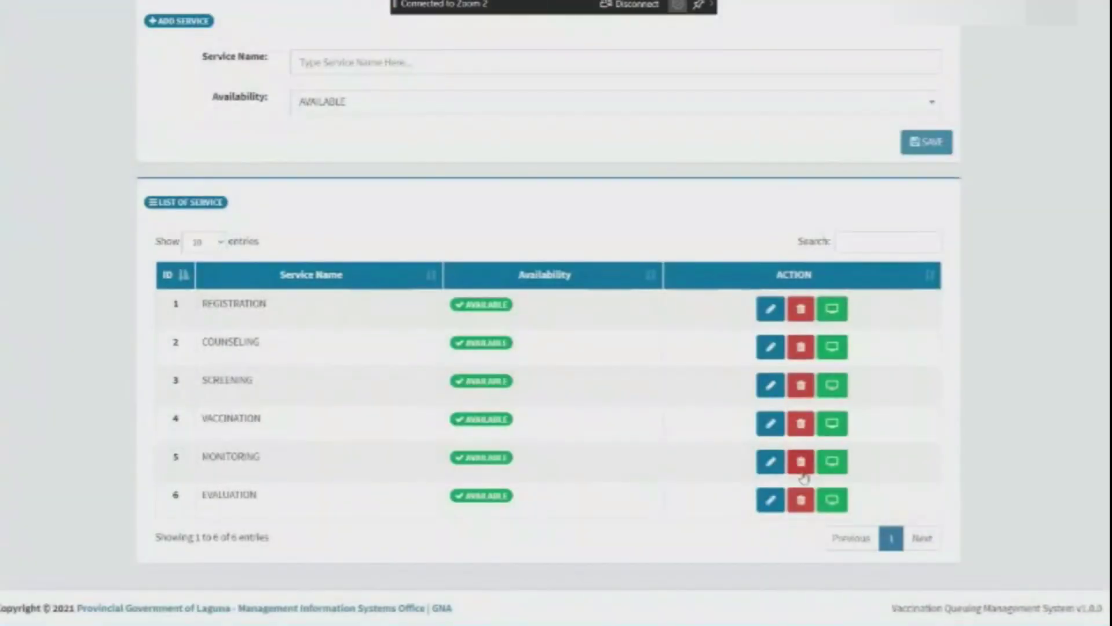
{"action": "left_click", "coordinate": [802, 500]}
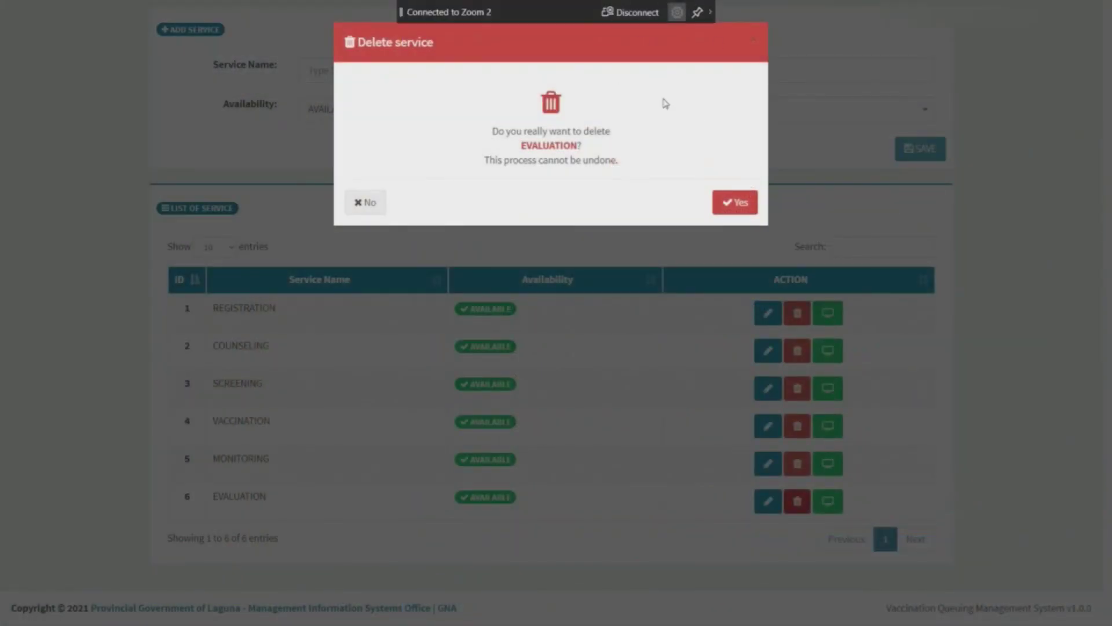
{"action": "left_click", "coordinate": [754, 41]}
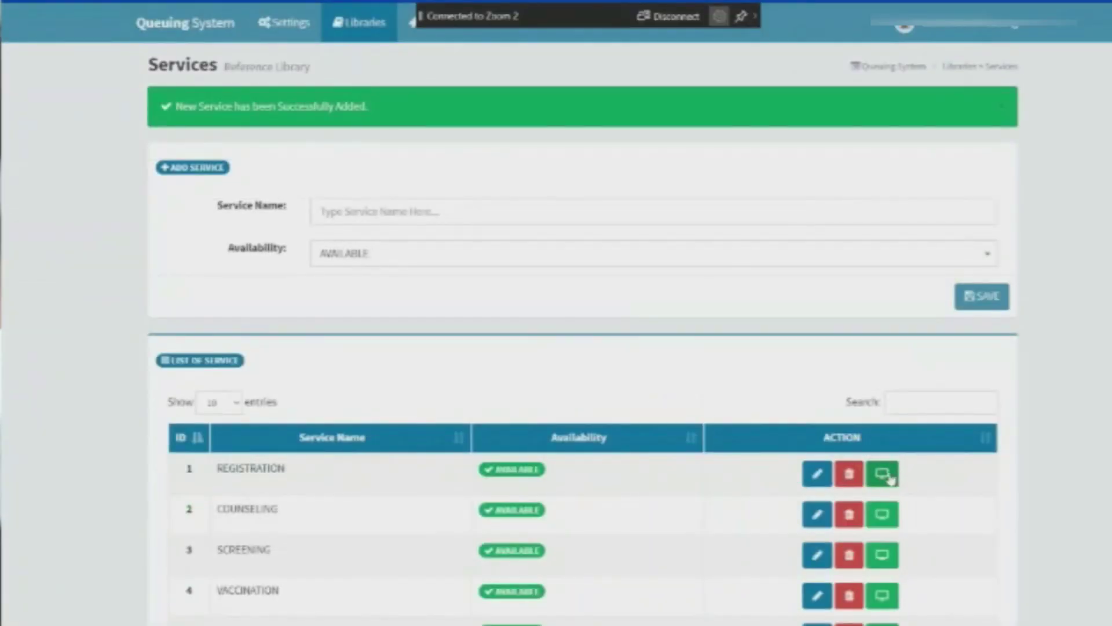
{"action": "left_click", "coordinate": [883, 474]}
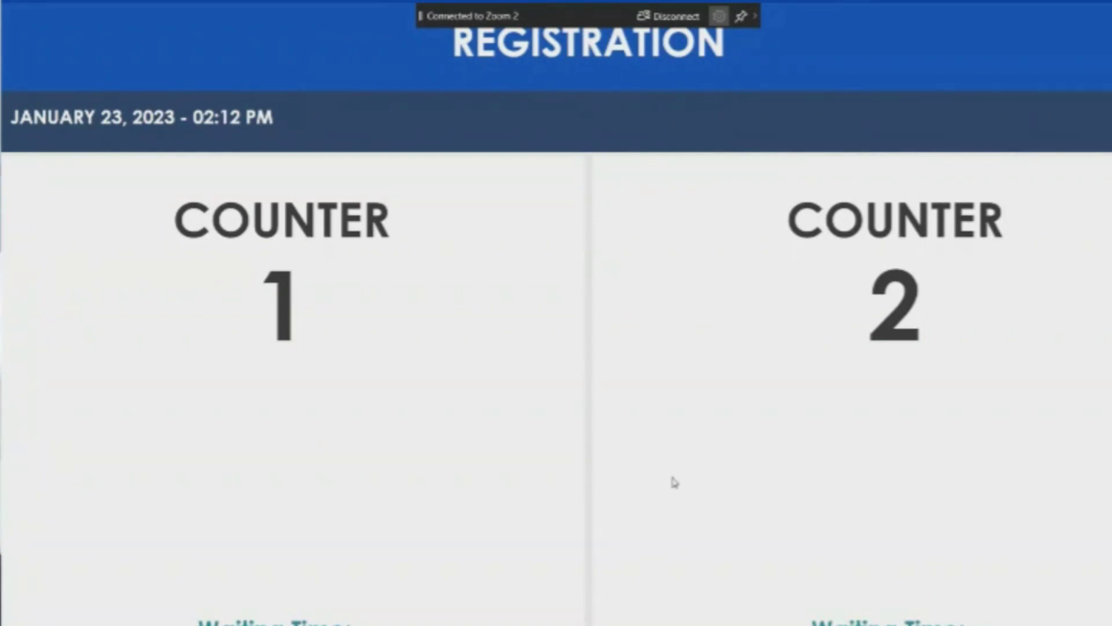
{"action": "key", "text": "F11"}
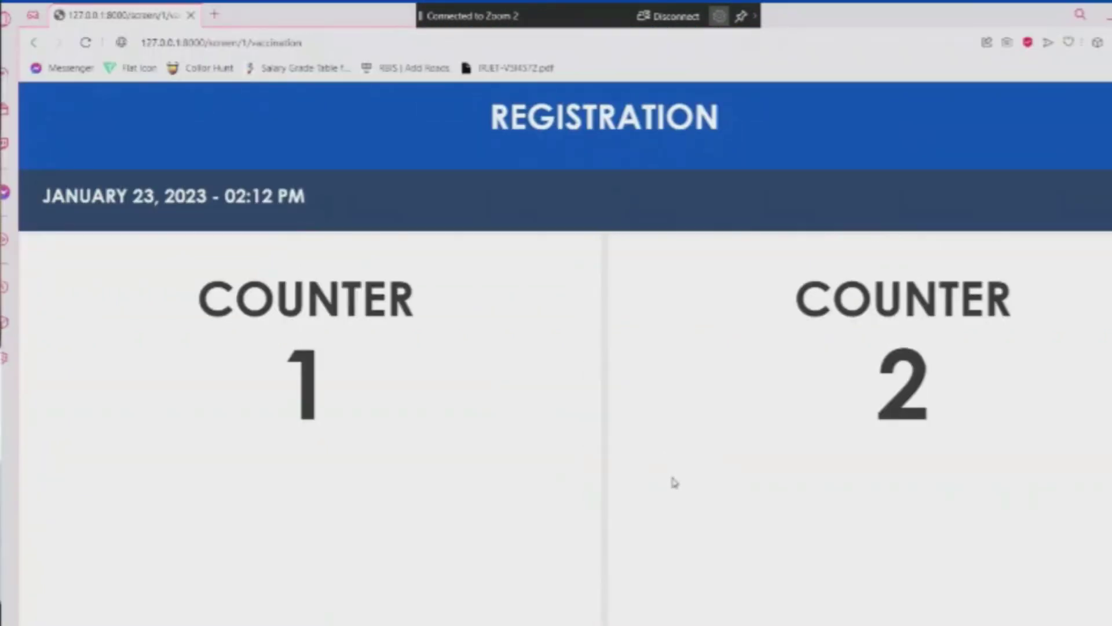
{"action": "left_click", "coordinate": [33, 44]}
{"action": "scroll", "coordinate": [361, 327], "scroll_direction": "down", "scroll_amount": 2}
{"action": "scroll", "coordinate": [370, 302], "scroll_direction": "up", "scroll_amount": 2}
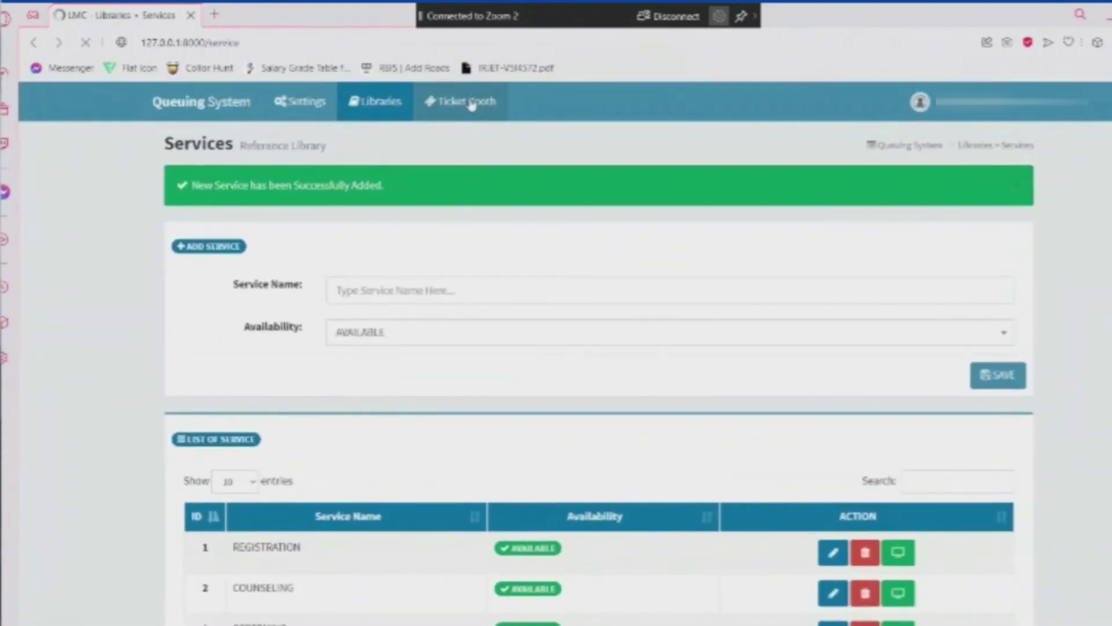
Step: Open the Ticket Booth in full screen, select REGISTRATION for ticket 001, and mark it PRIORITY
{"action": "left_click", "coordinate": [472, 101]}
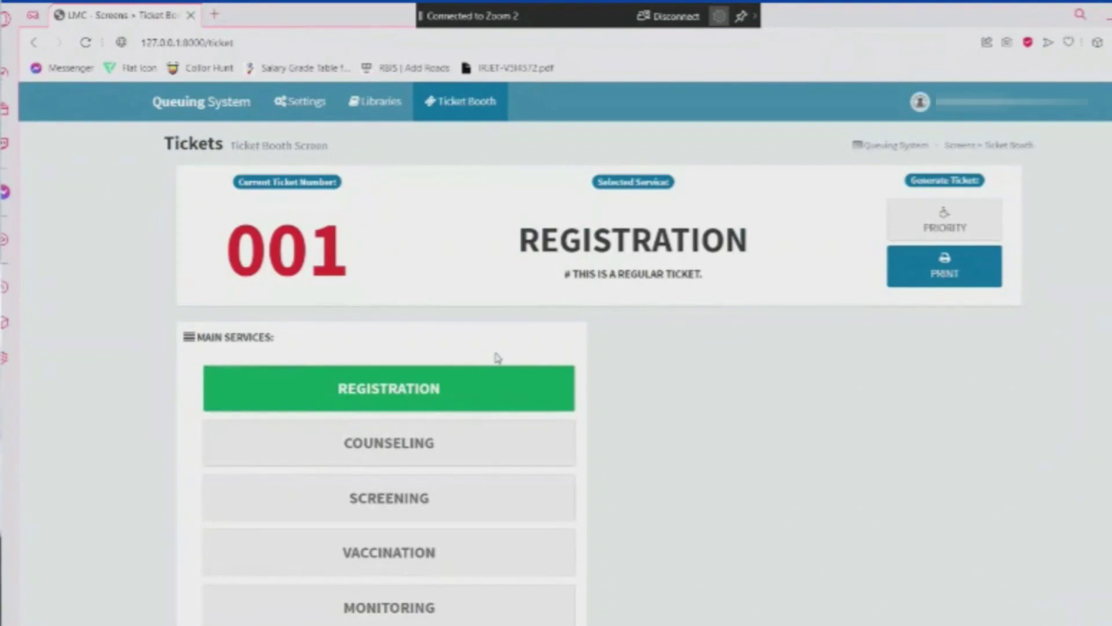
{"action": "key", "text": "F11"}
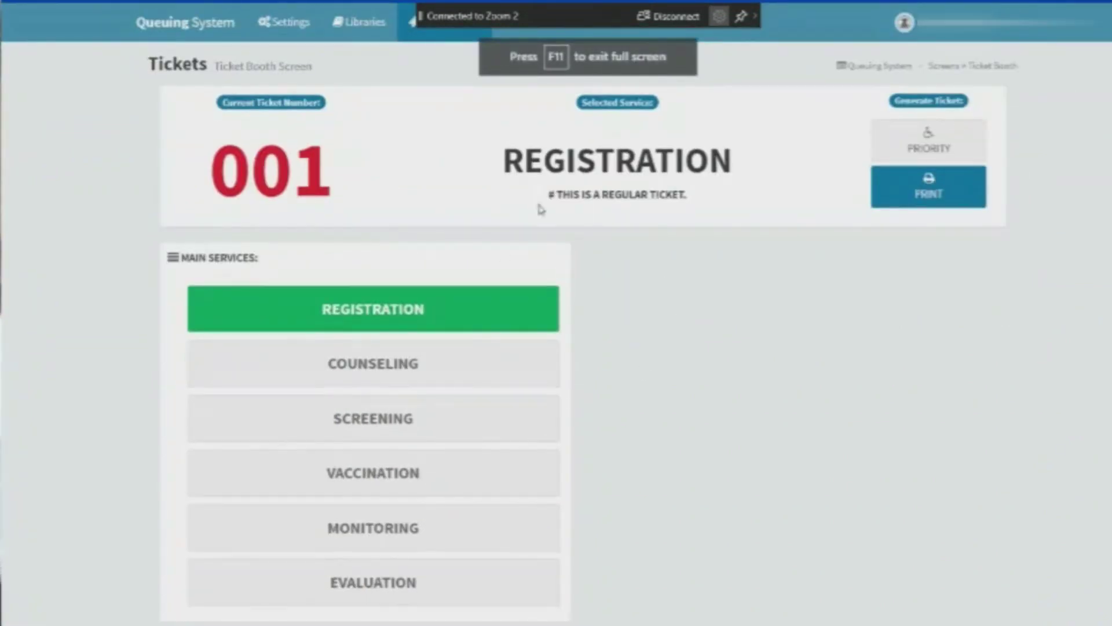
{"action": "left_click", "coordinate": [453, 378]}
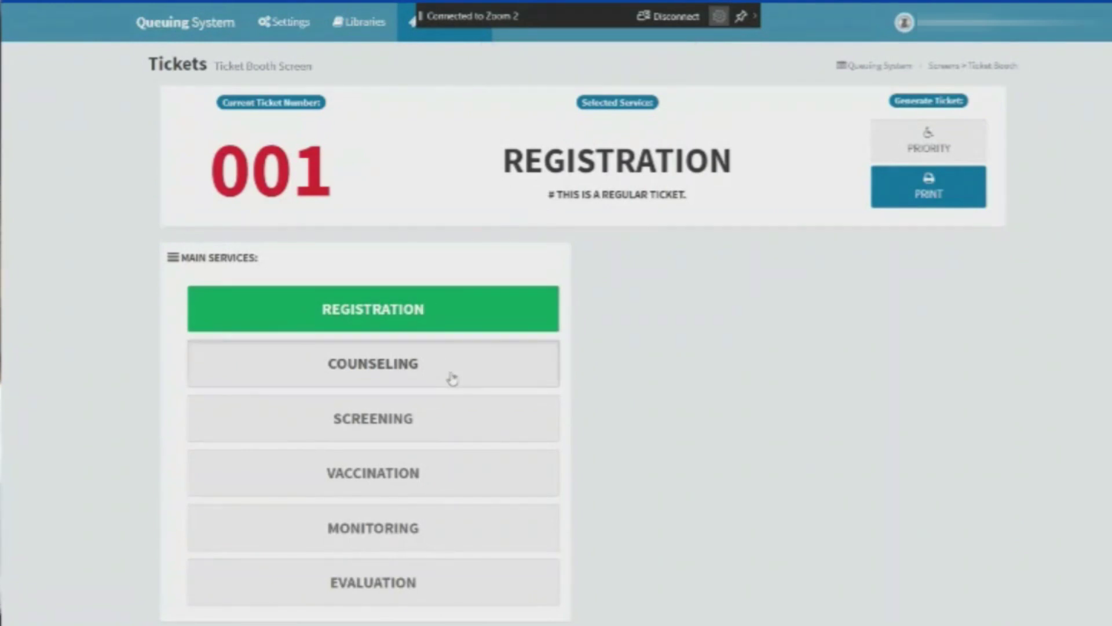
{"action": "left_click", "coordinate": [411, 298]}
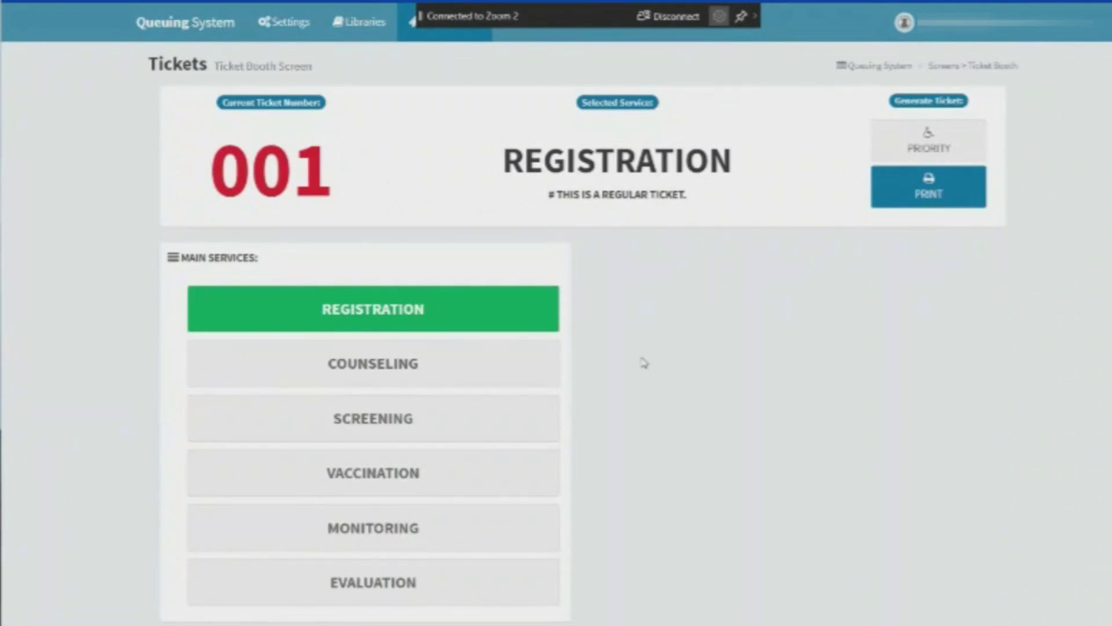
{"action": "left_click", "coordinate": [396, 371]}
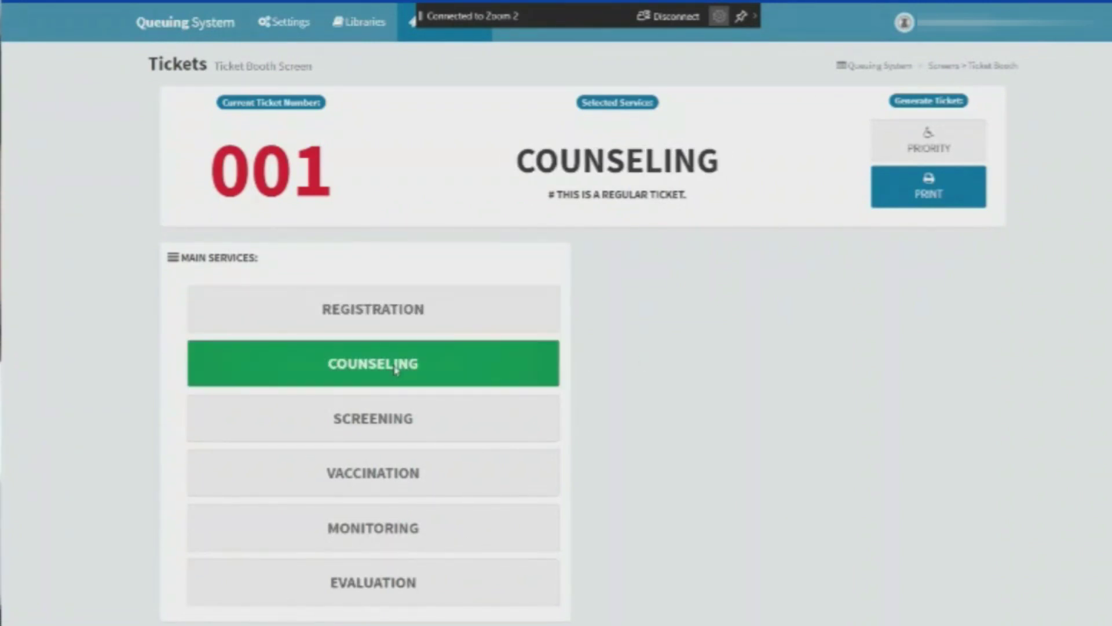
{"action": "left_click", "coordinate": [352, 329]}
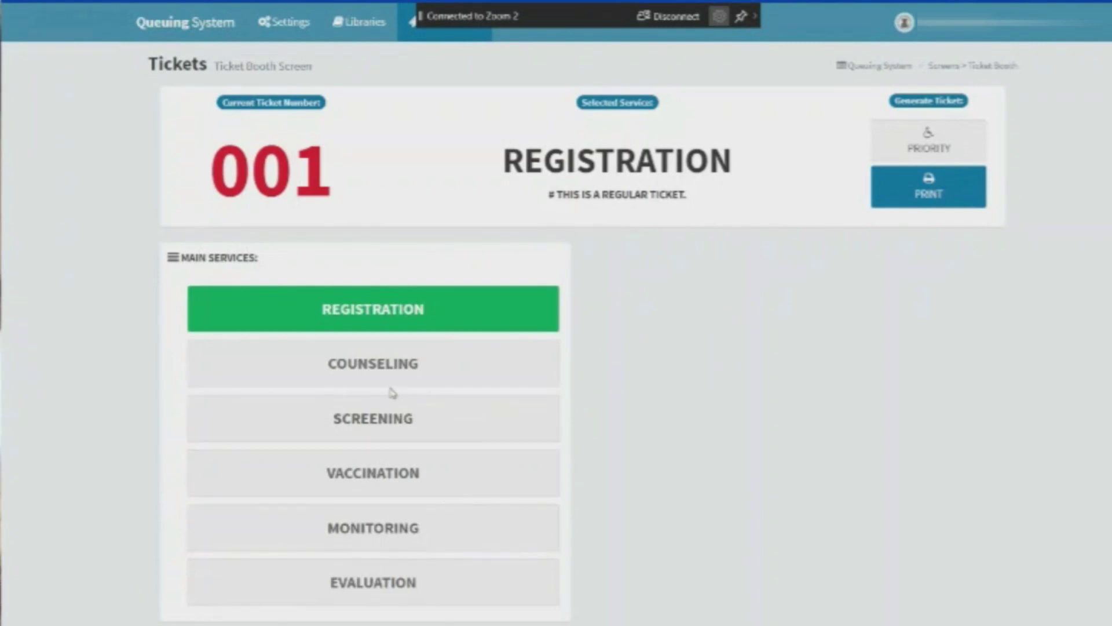
{"action": "left_click", "coordinate": [402, 437]}
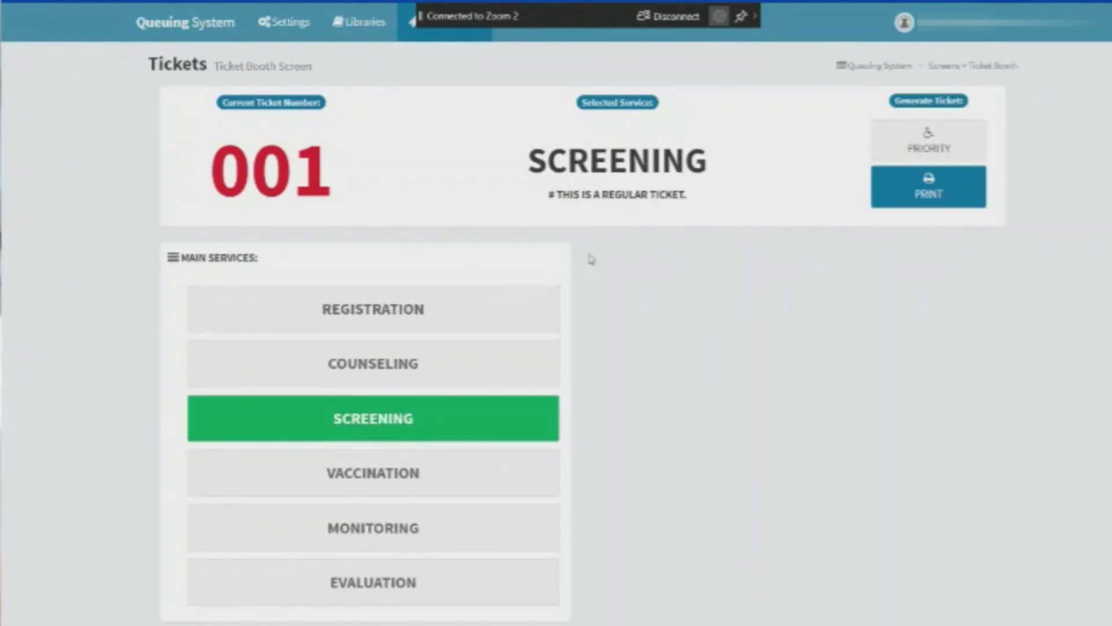
{"action": "left_click", "coordinate": [441, 328]}
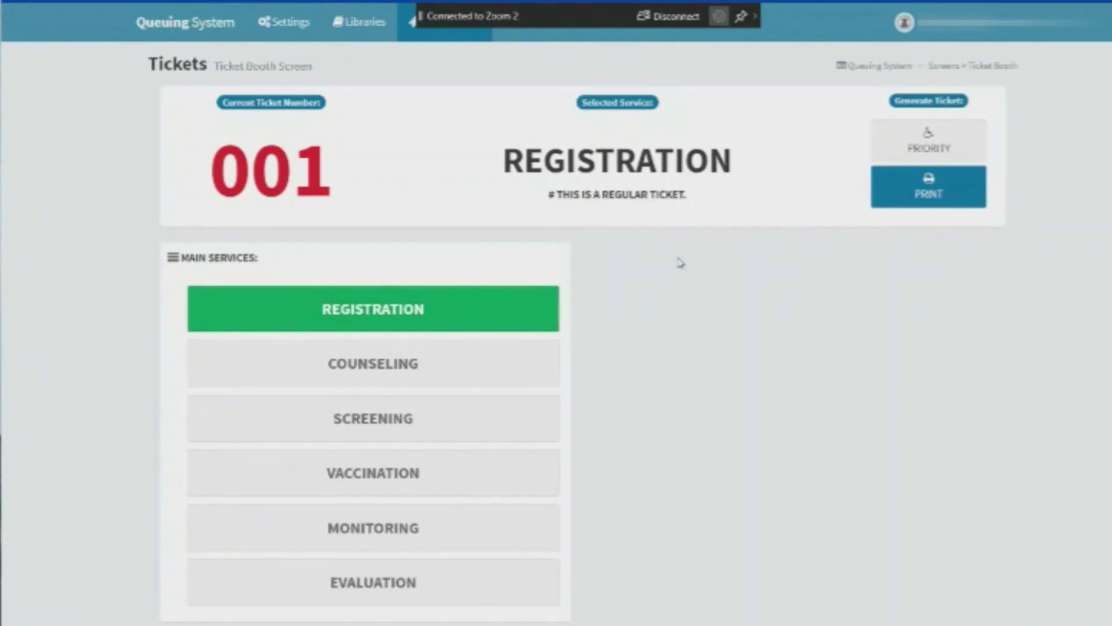
{"action": "left_click", "coordinate": [911, 157]}
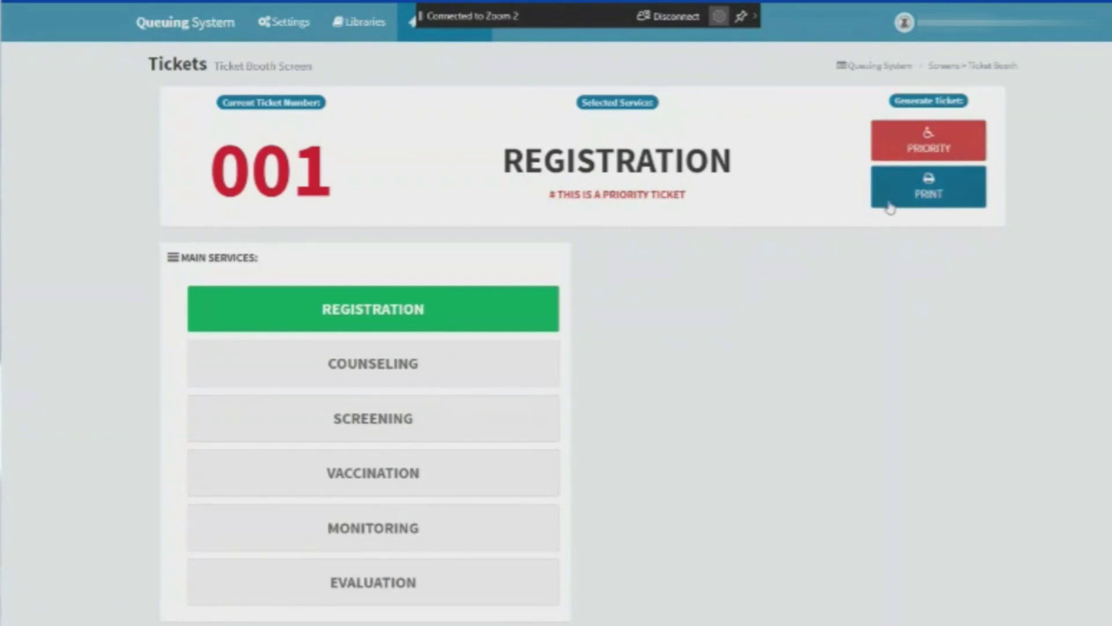
Step: Print the priority REGISTRATION ticket into the waiting list and dismiss the confirmation
{"action": "left_click", "coordinate": [921, 202]}
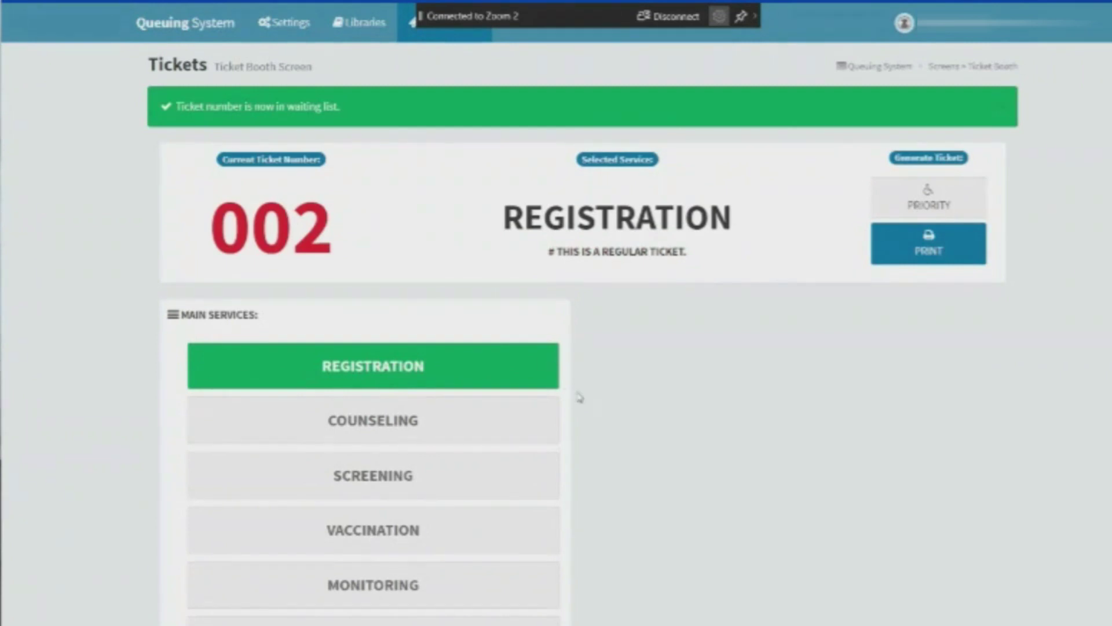
{"action": "scroll", "coordinate": [580, 398], "scroll_direction": "down", "scroll_amount": 1}
{"action": "double_click", "coordinate": [255, 174]}
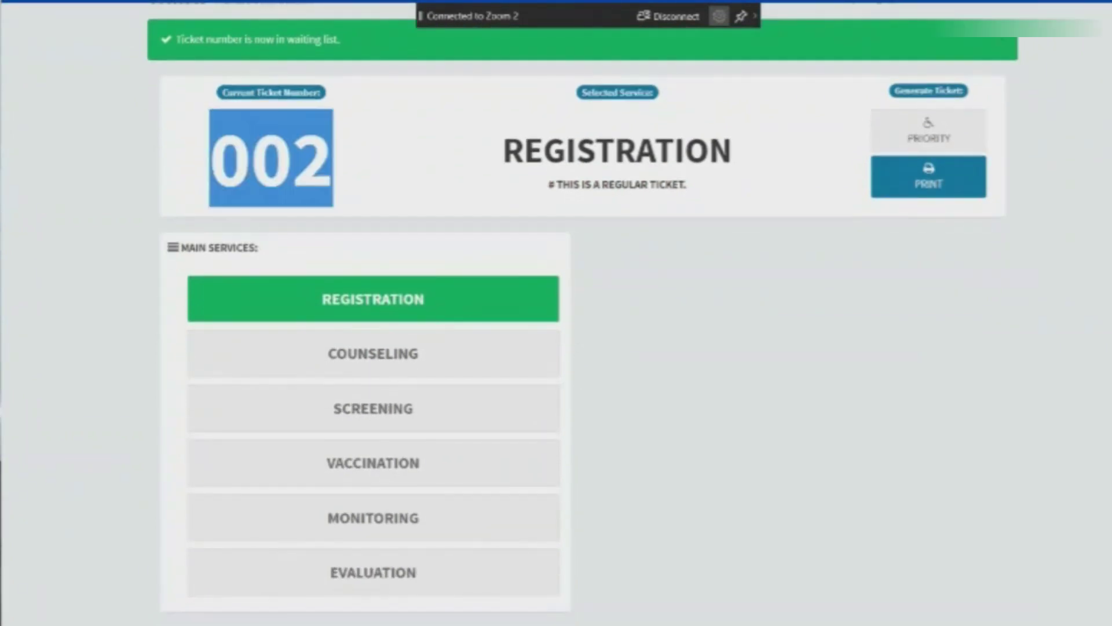
{"action": "scroll", "coordinate": [415, 204], "scroll_direction": "up", "scroll_amount": 1}
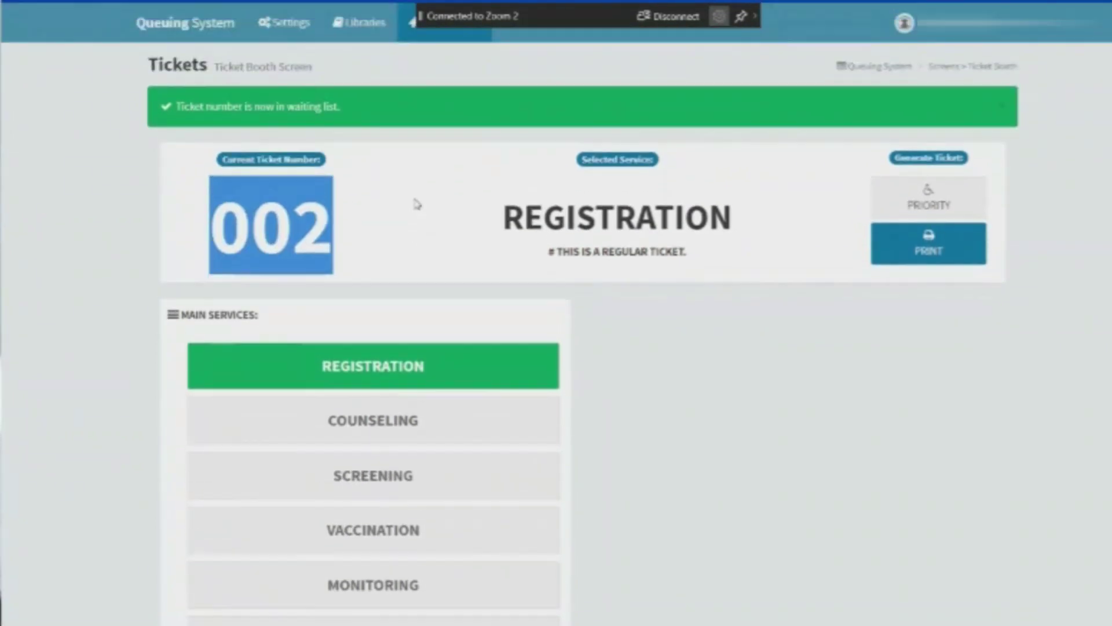
{"action": "left_click", "coordinate": [1003, 107]}
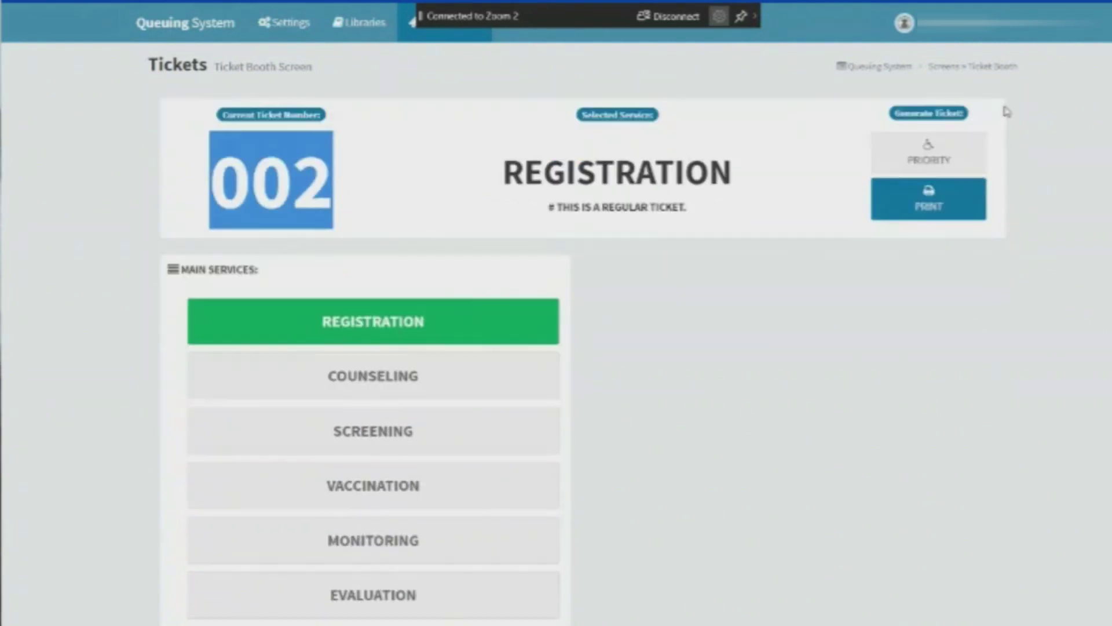
{"action": "left_click", "coordinate": [935, 209]}
Step: Print regular Registration tickets 003 and 004 and dismiss the waiting-list confirmation
{"action": "double_click", "coordinate": [551, 207]}
{"action": "double_click", "coordinate": [637, 208]}
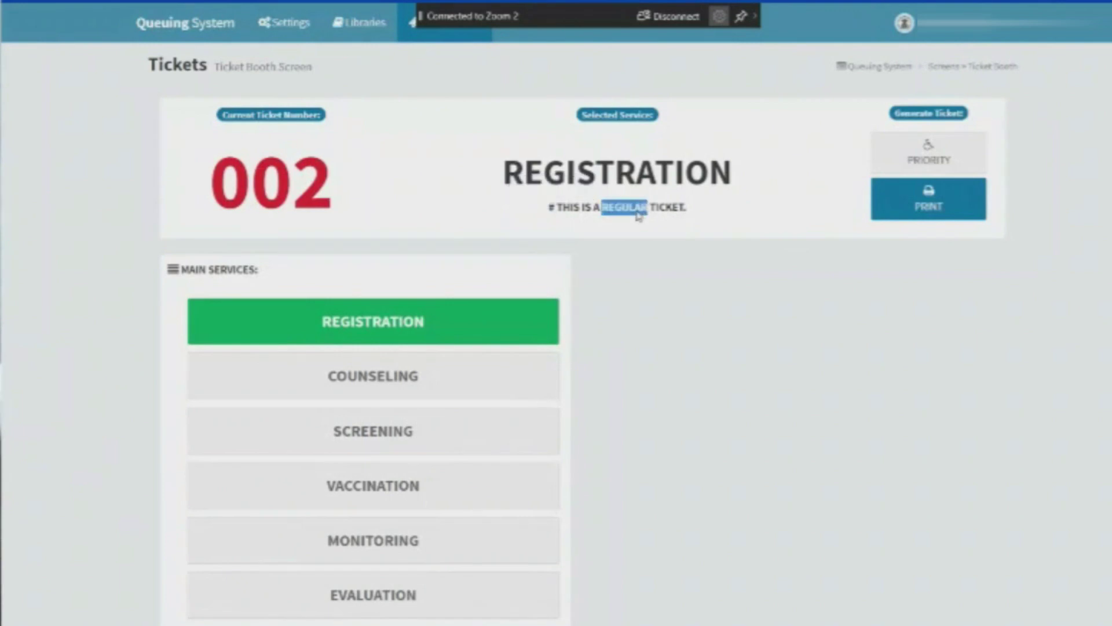
{"action": "left_click", "coordinate": [918, 217]}
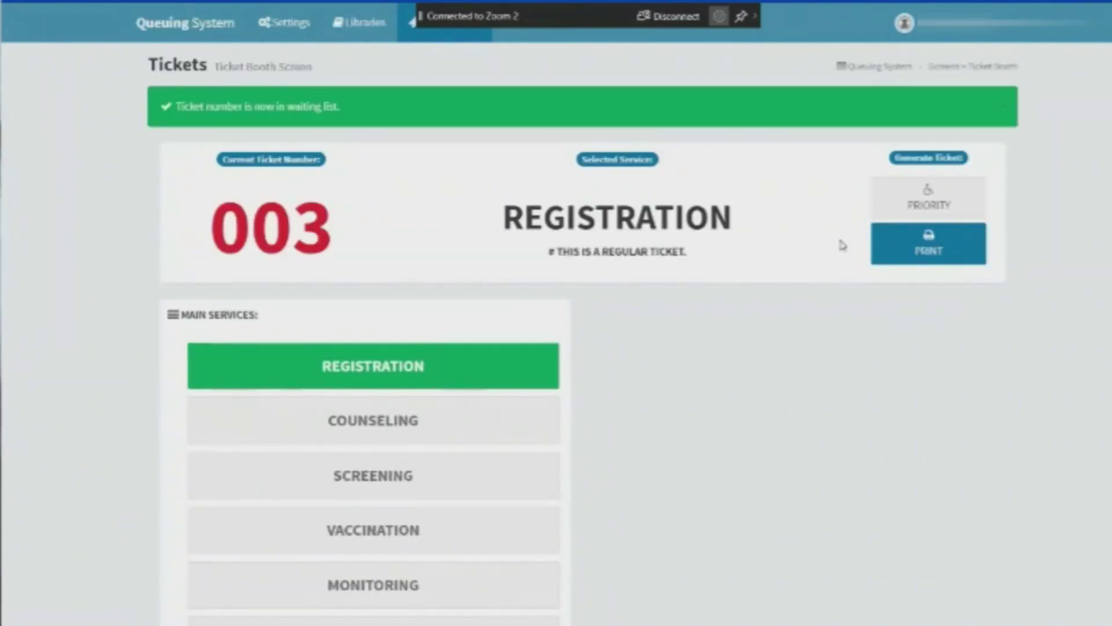
{"action": "left_click", "coordinate": [911, 262]}
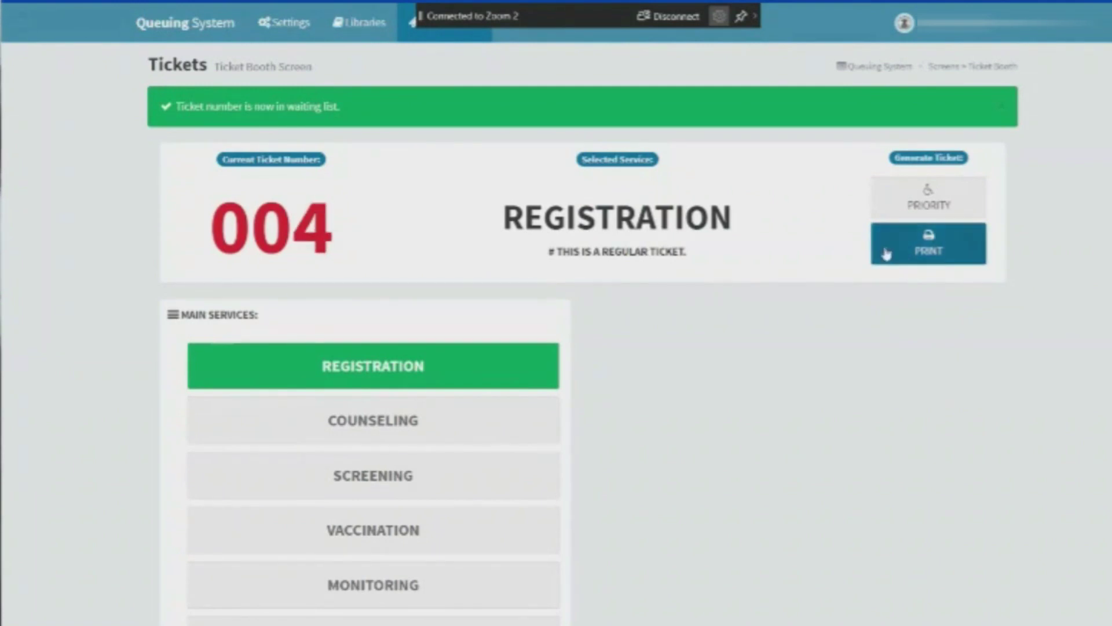
{"action": "left_click", "coordinate": [1002, 110]}
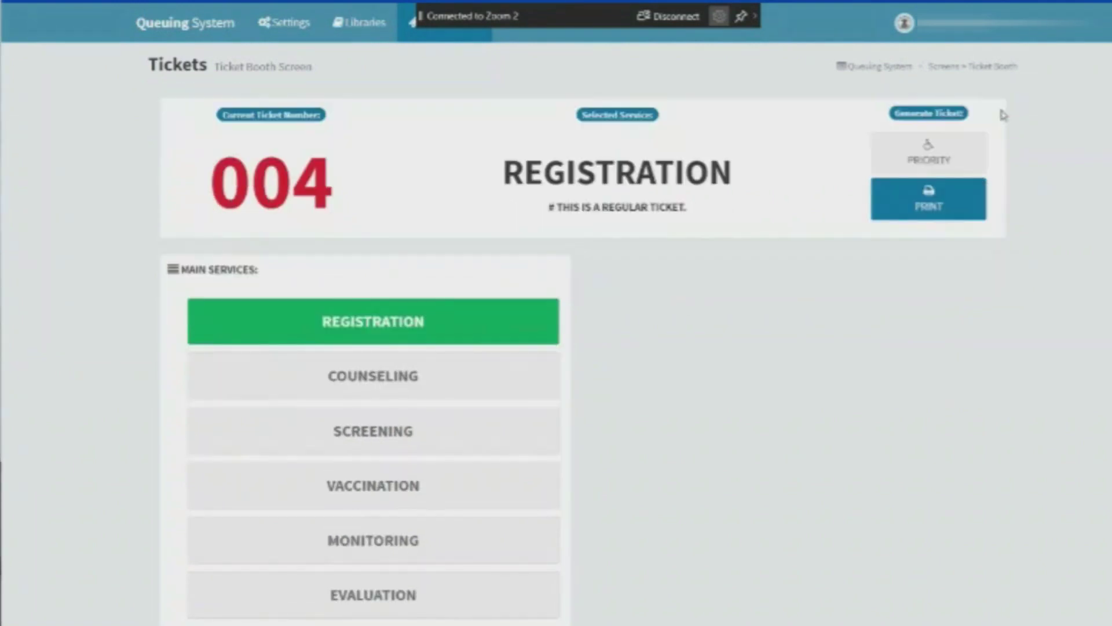
{"action": "left_click", "coordinate": [348, 17]}
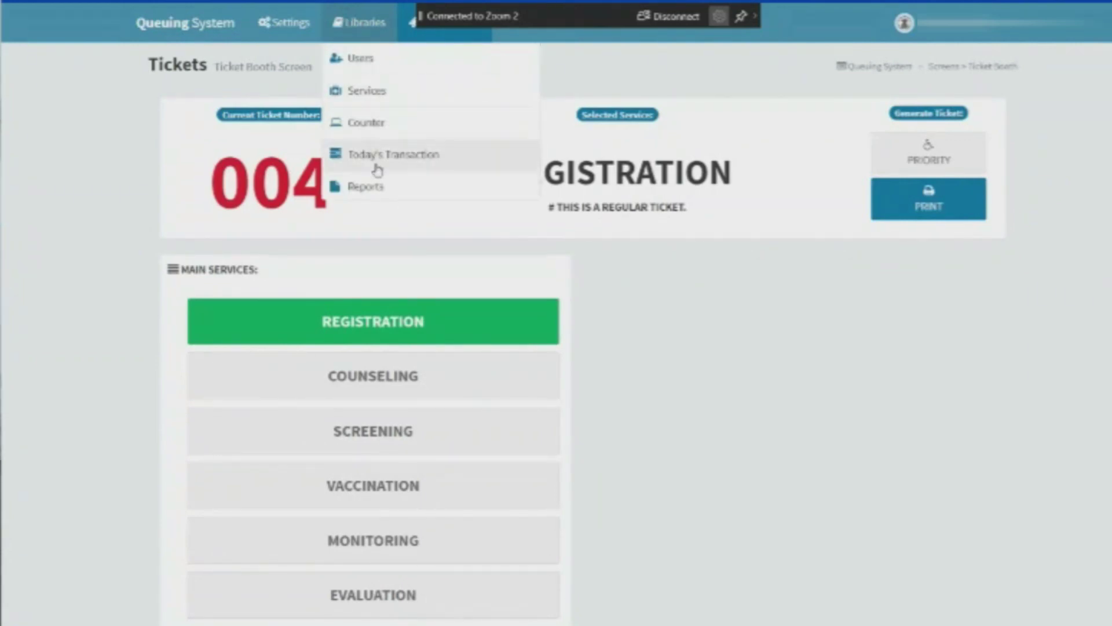
Step: Open the Counters library and review COUNTER 1–2 for REGISTRATION and TABLE 1–3 for COUNSELING
{"action": "left_click", "coordinate": [361, 122]}
{"action": "scroll", "coordinate": [608, 450], "scroll_direction": "down", "scroll_amount": 2}
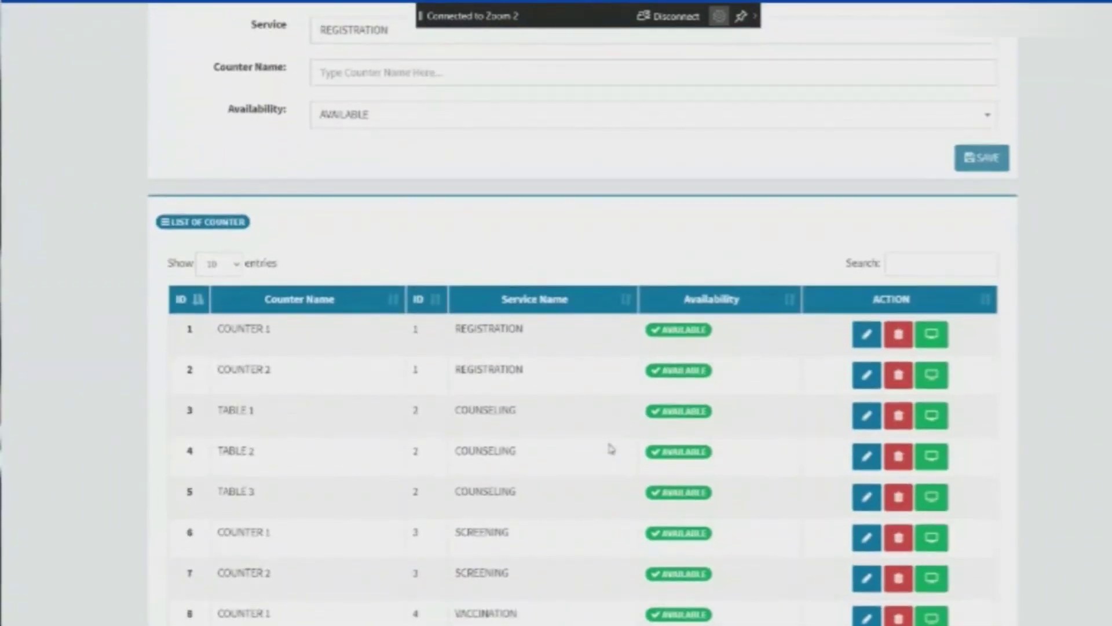
{"action": "scroll", "coordinate": [313, 333], "scroll_direction": "up", "scroll_amount": 2}
{"action": "scroll", "coordinate": [299, 340], "scroll_direction": "up", "scroll_amount": 1}
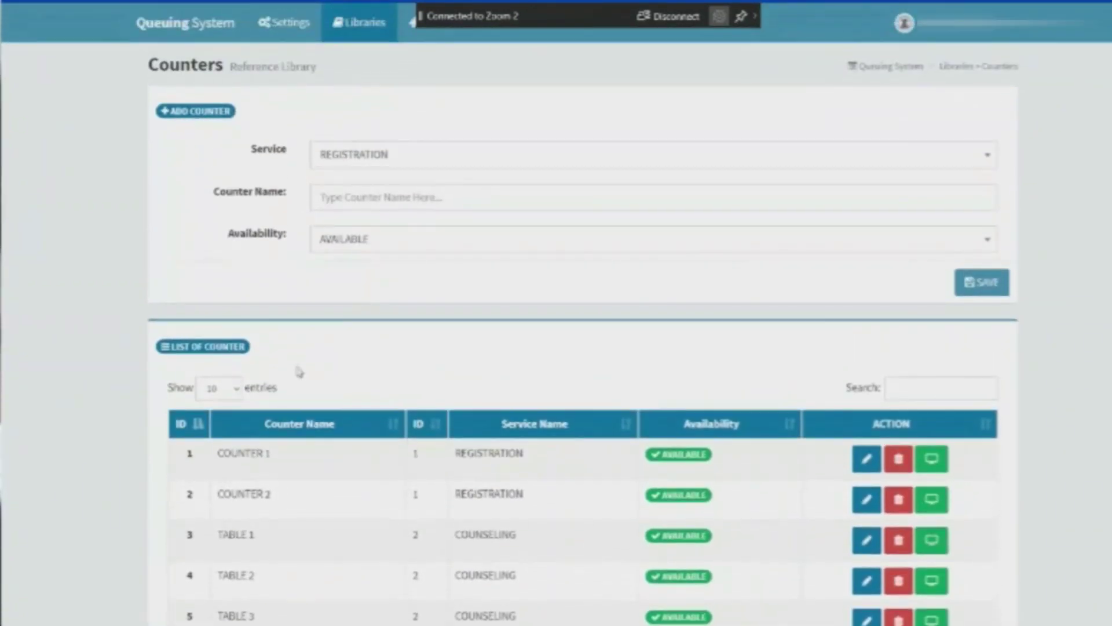
{"action": "double_click", "coordinate": [509, 459]}
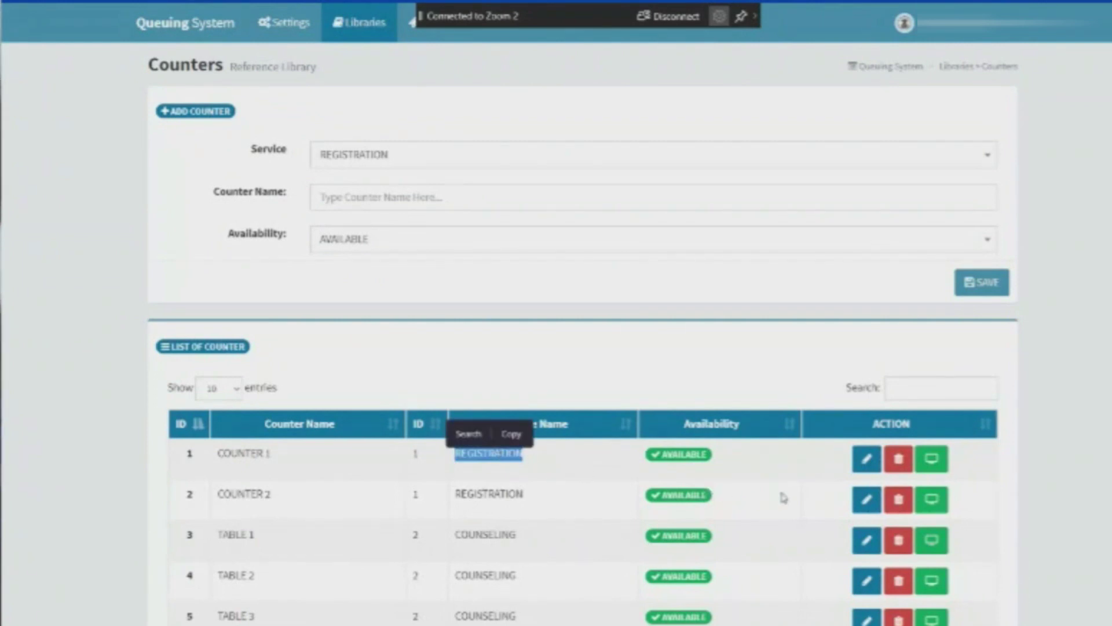
{"action": "scroll", "coordinate": [434, 461], "scroll_direction": "down", "scroll_amount": 2}
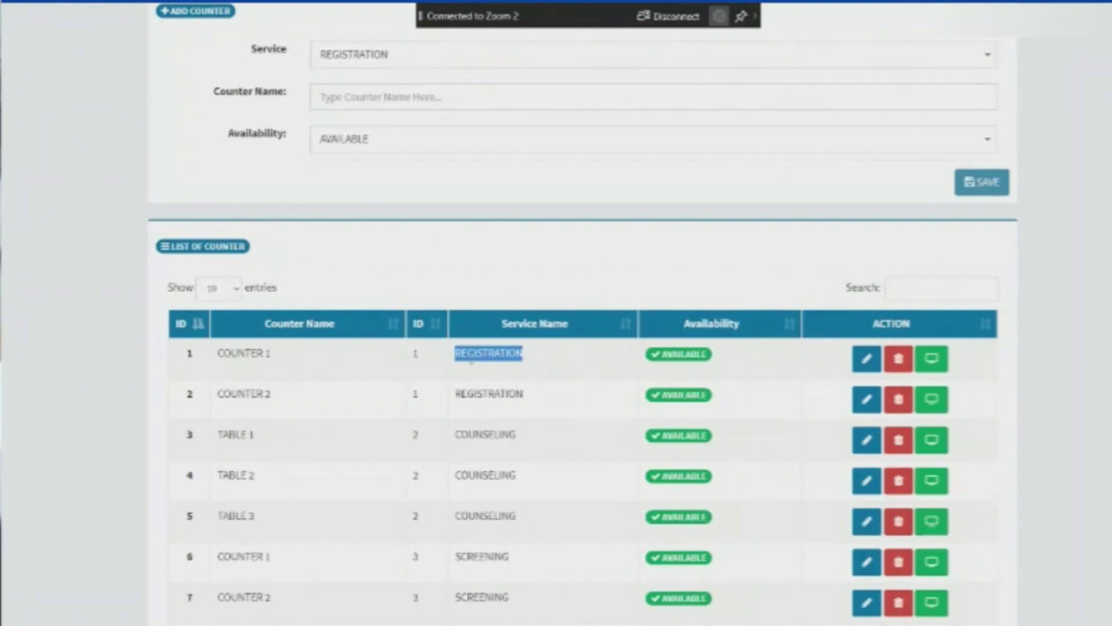
{"action": "scroll", "coordinate": [470, 361], "scroll_direction": "up", "scroll_amount": 2}
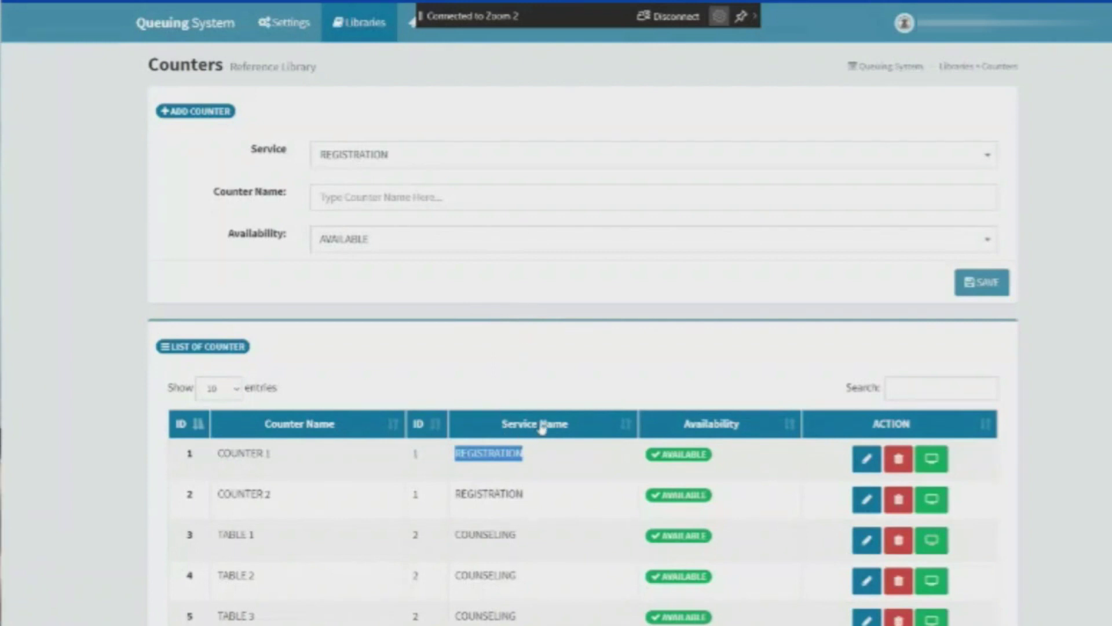
{"action": "scroll", "coordinate": [542, 427], "scroll_direction": "down", "scroll_amount": 4}
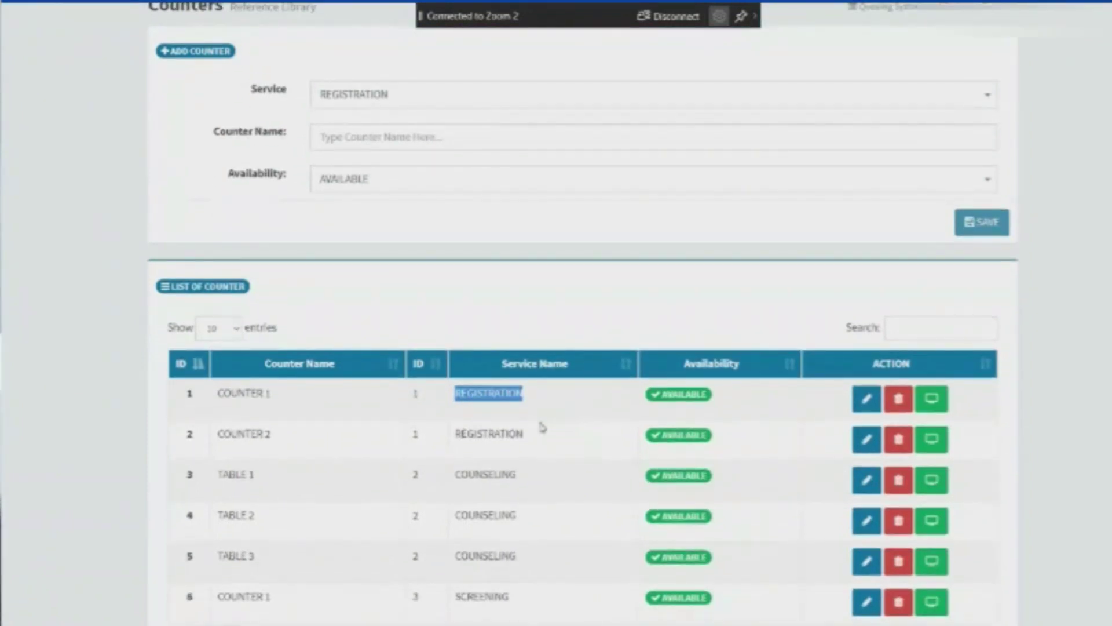
{"action": "scroll", "coordinate": [542, 428], "scroll_direction": "up", "scroll_amount": 4}
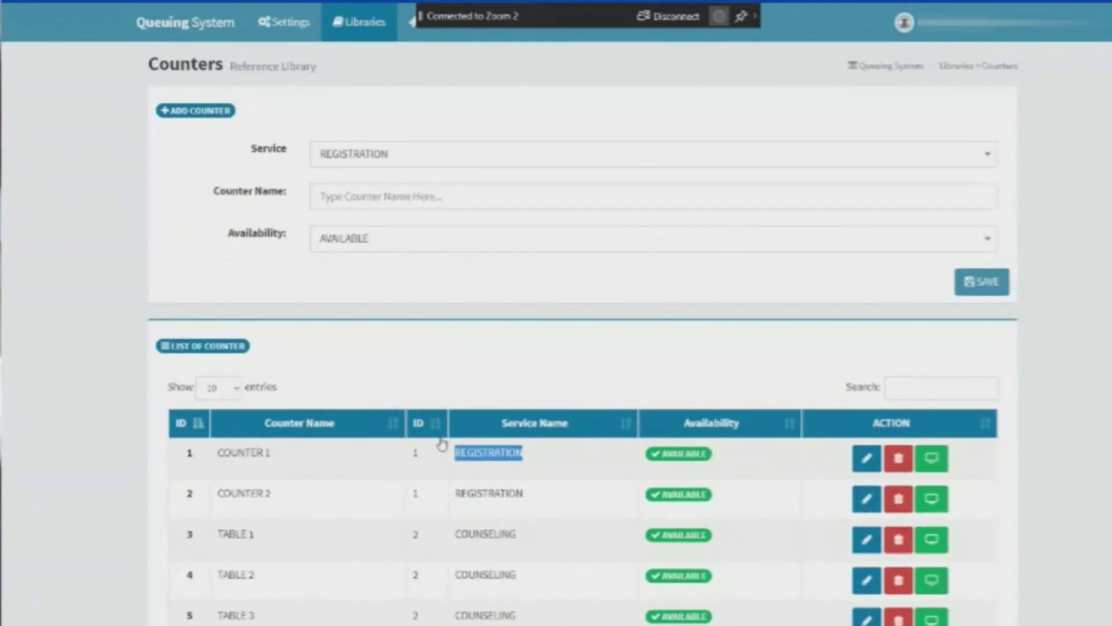
Step: Add a REGISTRATION counter named 'COUNTER 3' and save it
{"action": "left_click", "coordinate": [375, 201]}
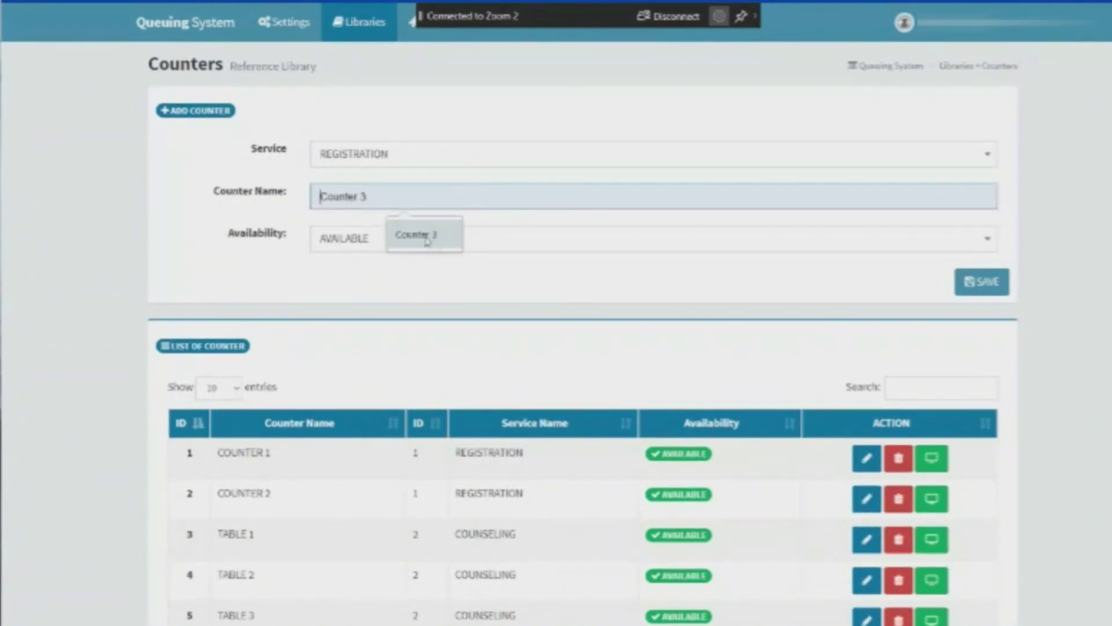
{"action": "key", "text": "Caps_Lock"}
{"action": "type", "text": "cou"}
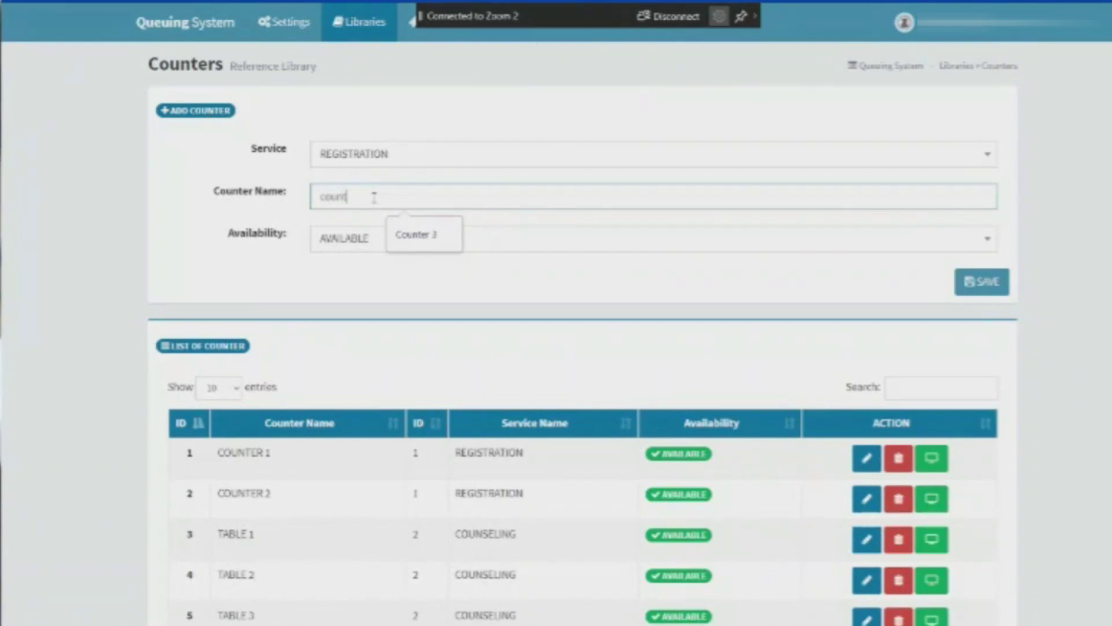
{"action": "key", "text": "BackSpace"}
{"action": "key", "text": "BackSpace"}
{"action": "key", "text": "BackSpace"}
{"action": "key", "text": "Caps_Lock"}
{"action": "type", "text": "C"}
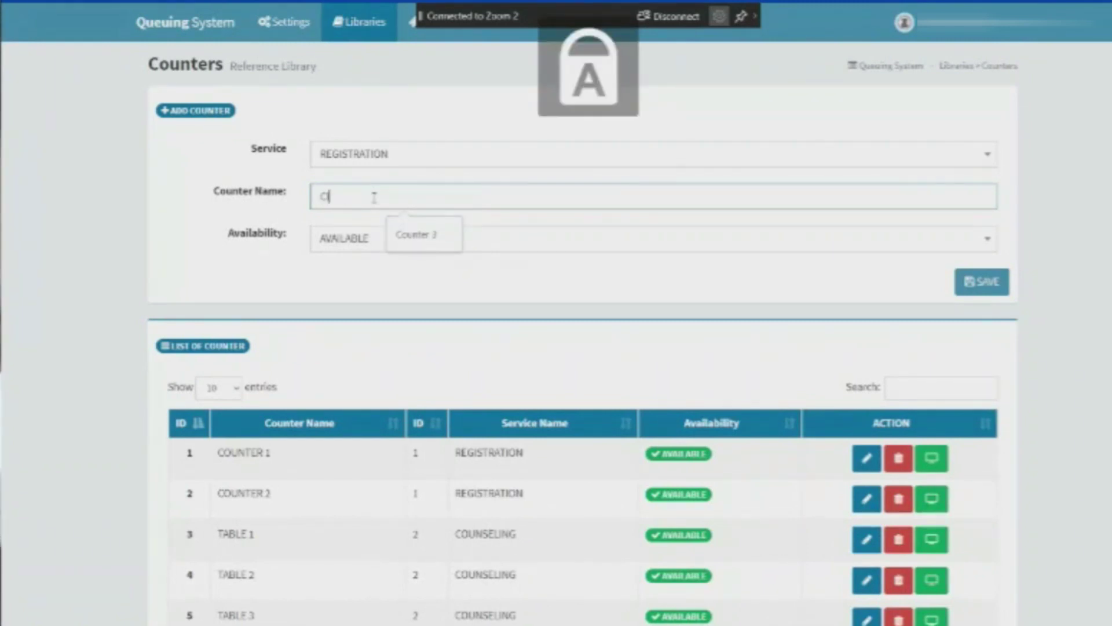
{"action": "type", "text": "OUNTER 3"}
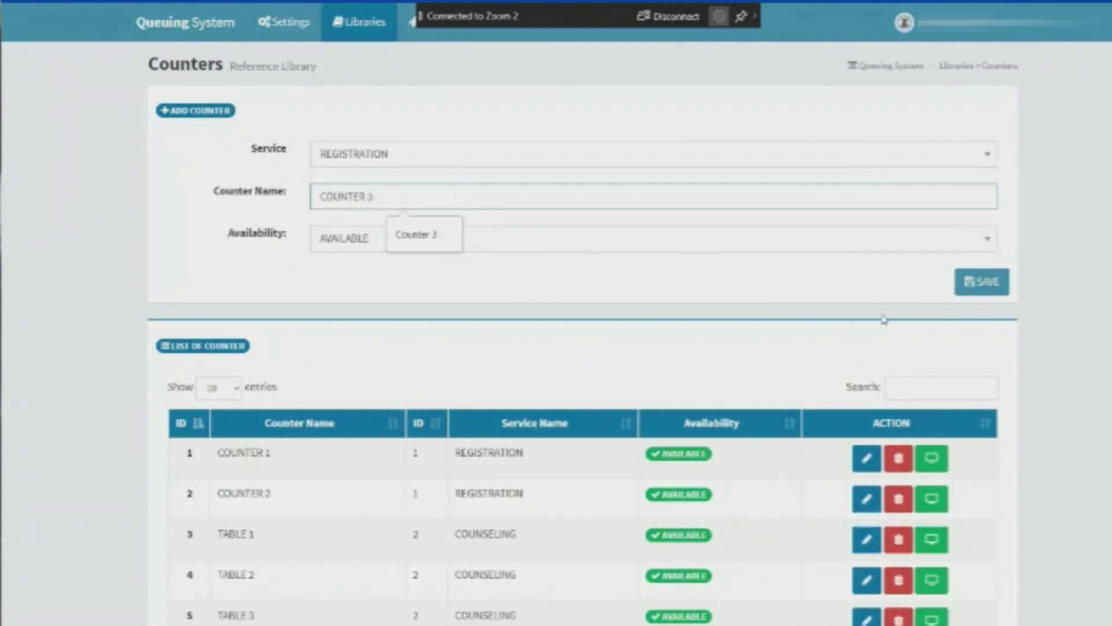
{"action": "left_click", "coordinate": [980, 281]}
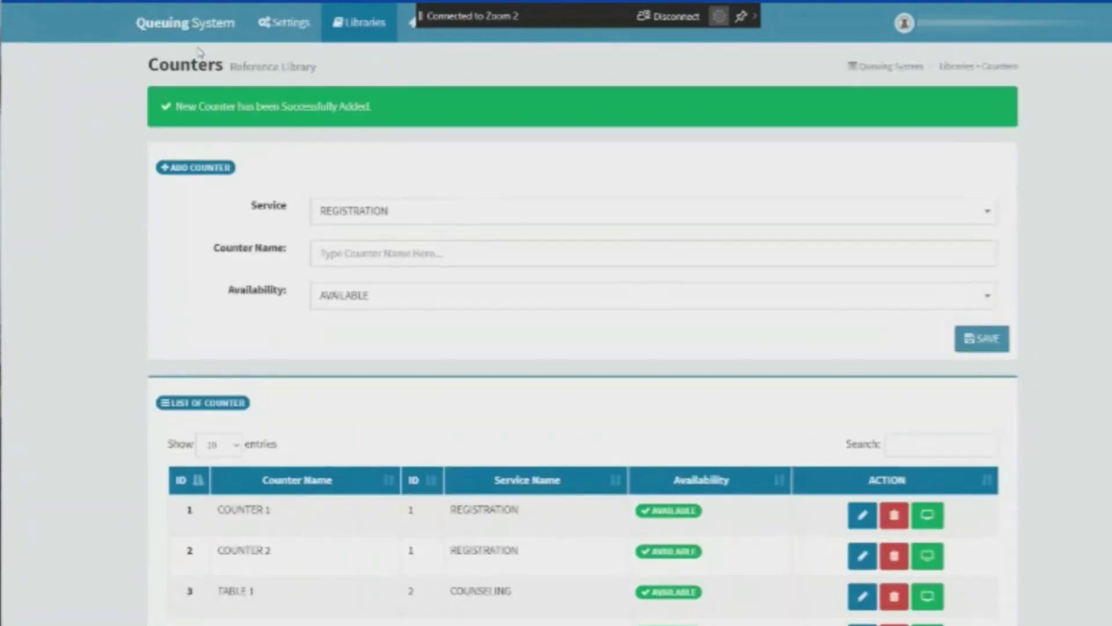
{"action": "left_click", "coordinate": [367, 24]}
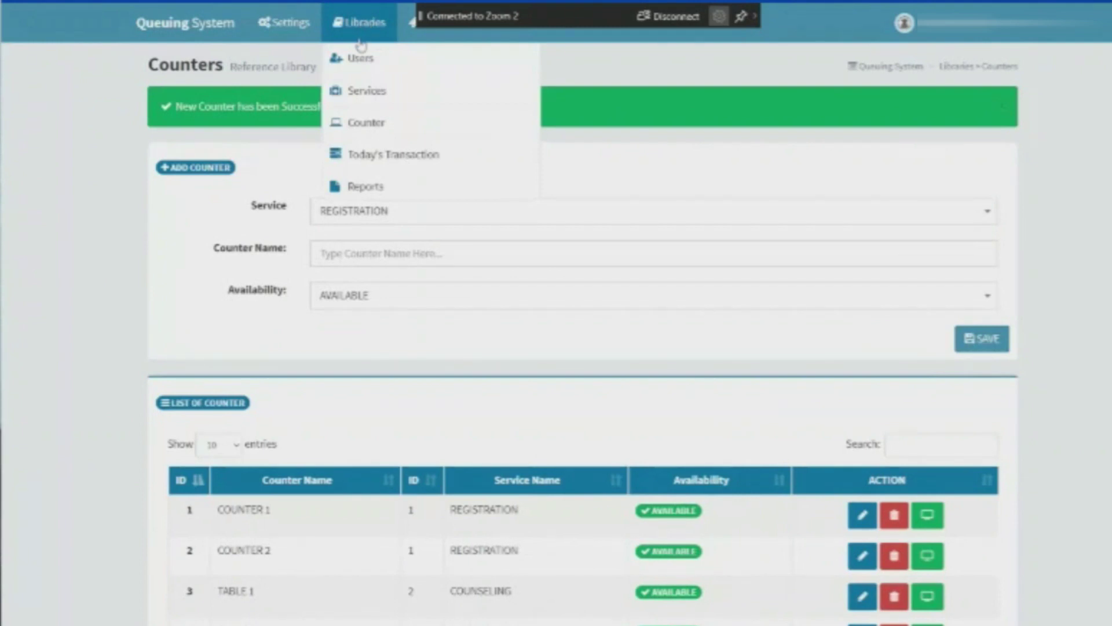
{"action": "left_click", "coordinate": [87, 245]}
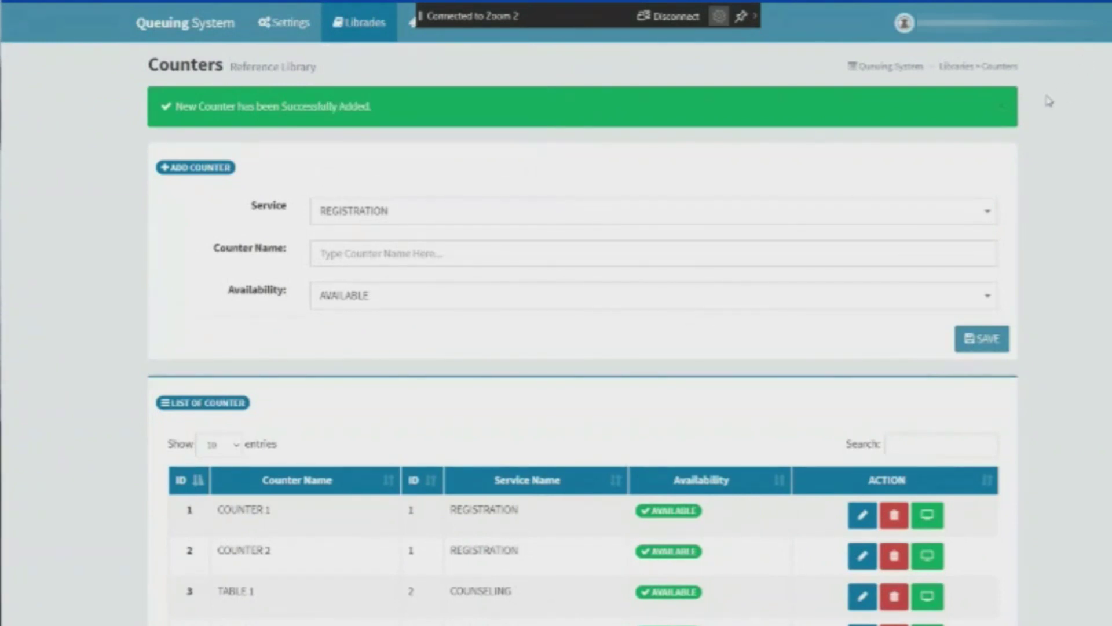
{"action": "left_click", "coordinate": [1003, 112]}
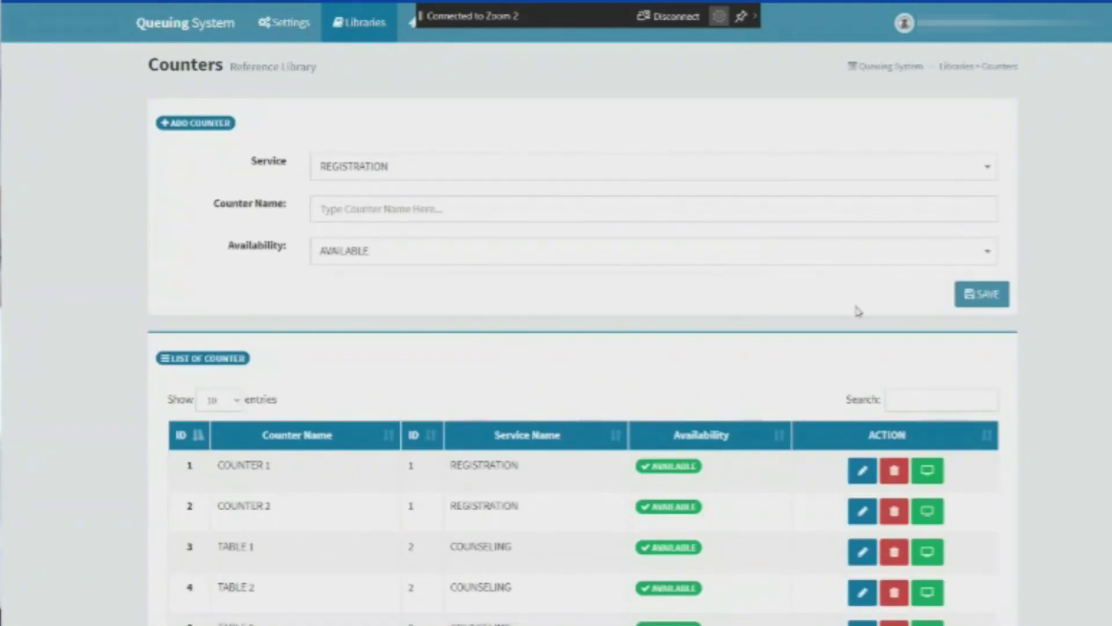
Step: Filter the counter list by '3' and sort it by service name
{"action": "scroll", "coordinate": [856, 311], "scroll_direction": "down", "scroll_amount": 2}
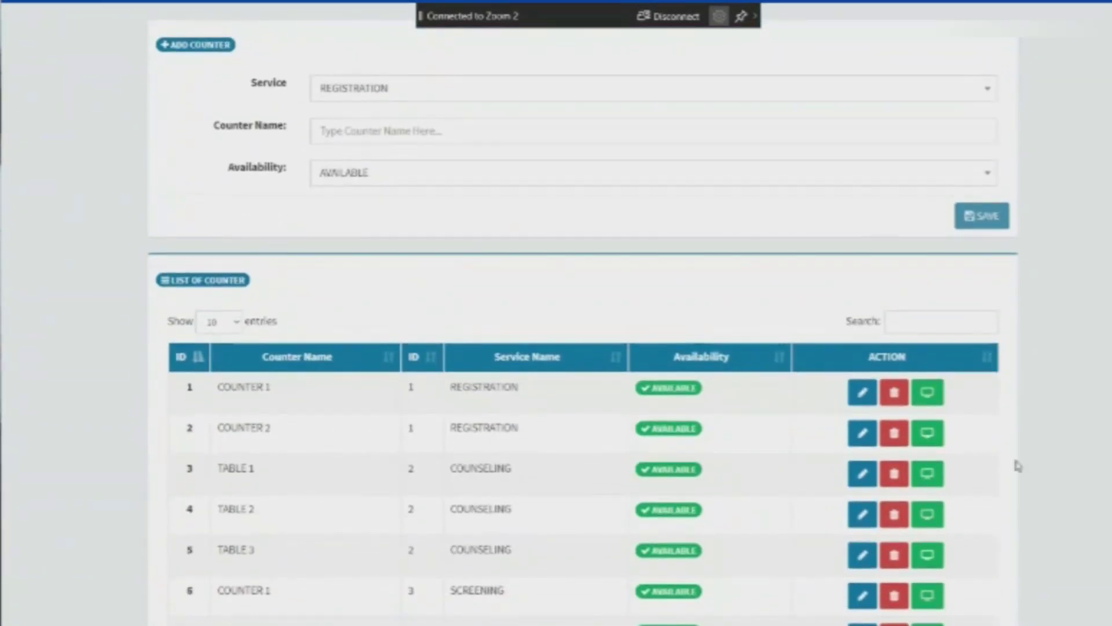
{"action": "left_click", "coordinate": [953, 323]}
{"action": "type", "text": "3"}
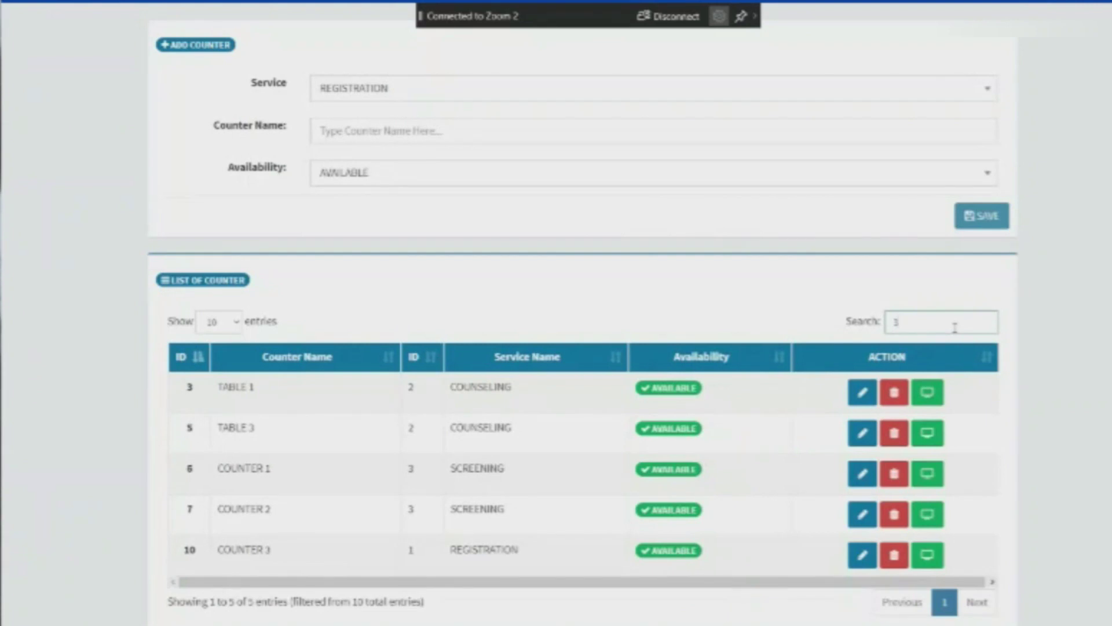
{"action": "left_click", "coordinate": [559, 362]}
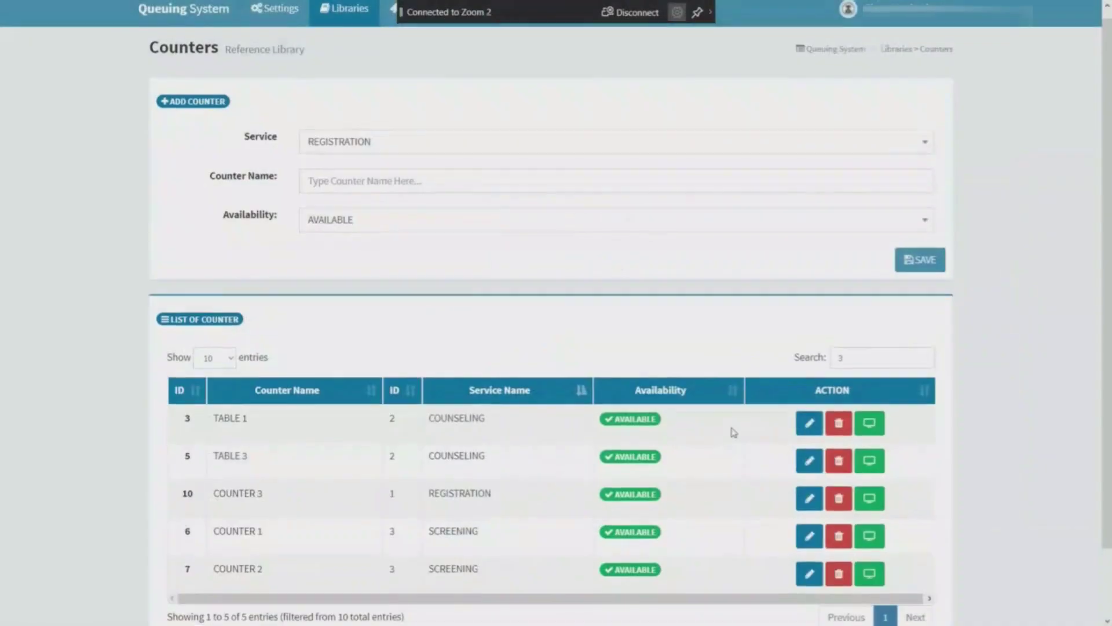
{"action": "scroll", "coordinate": [734, 432], "scroll_direction": "down", "scroll_amount": 1}
{"action": "scroll", "coordinate": [646, 213], "scroll_direction": "up", "scroll_amount": 2}
{"action": "left_click", "coordinate": [336, 8]}
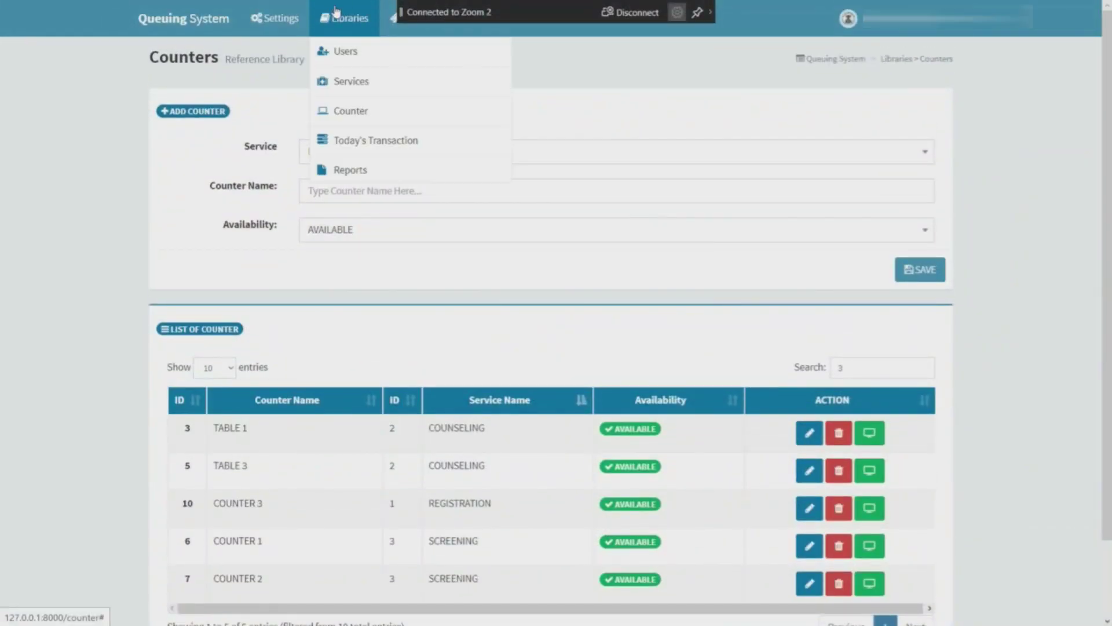
Step: View the REGISTRATION display screen showing COUNTER 1–3, then go back to the Services library
{"action": "left_click", "coordinate": [348, 89]}
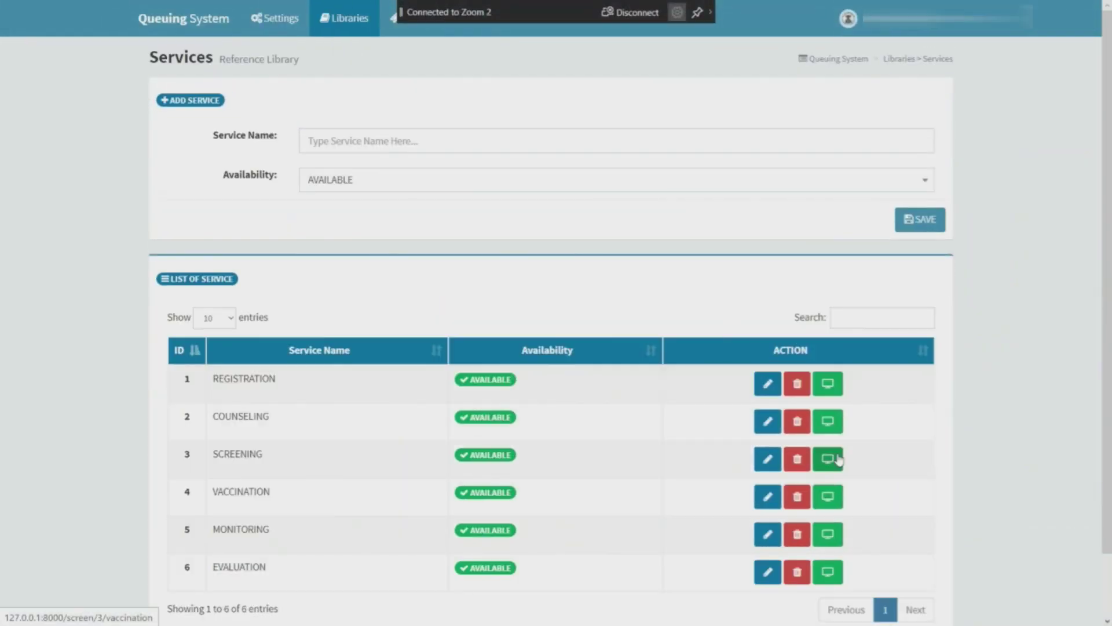
{"action": "left_click", "coordinate": [836, 384]}
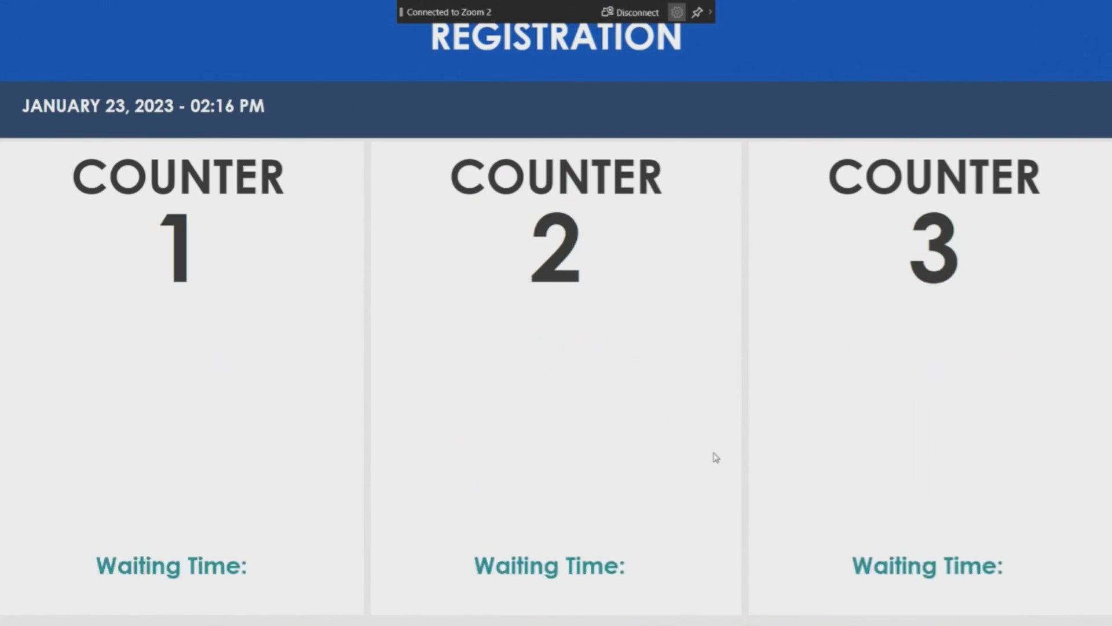
{"action": "key", "text": "F11"}
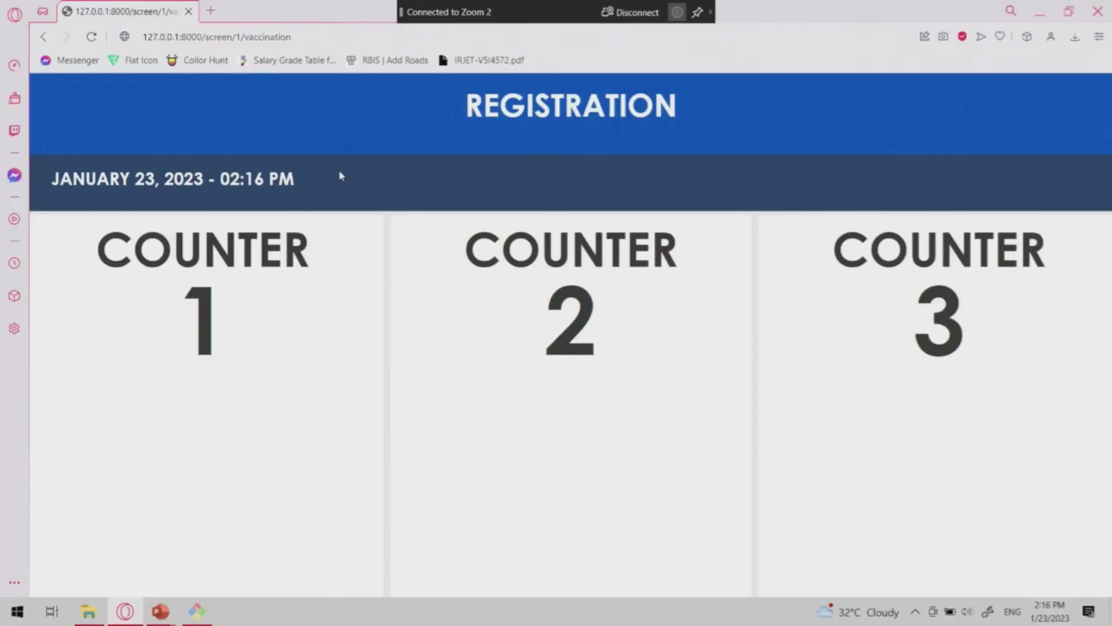
{"action": "left_click", "coordinate": [44, 38]}
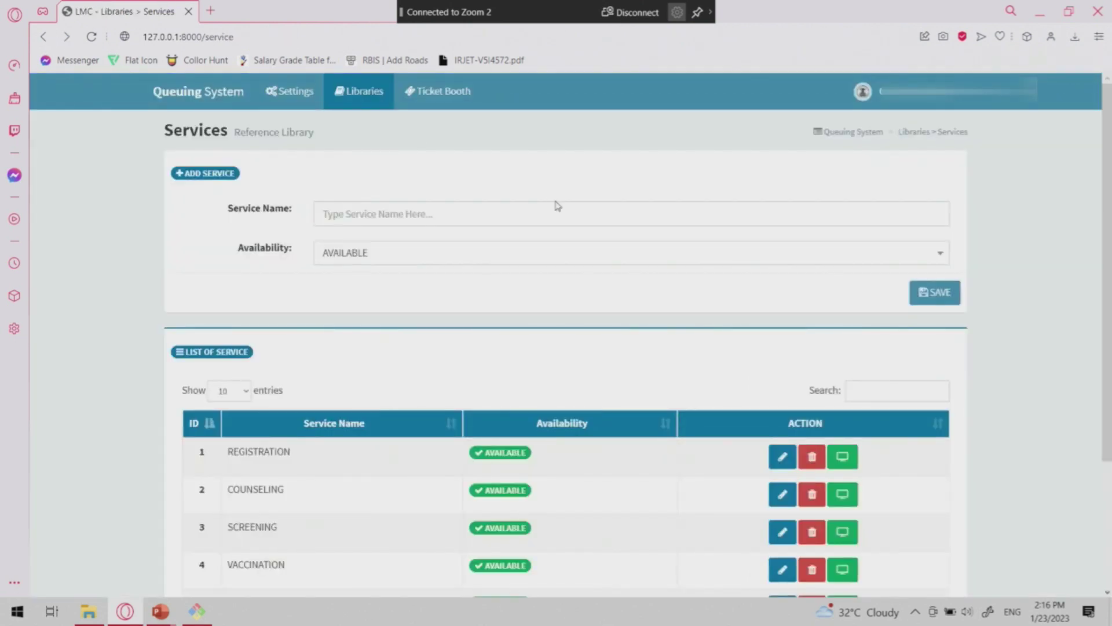